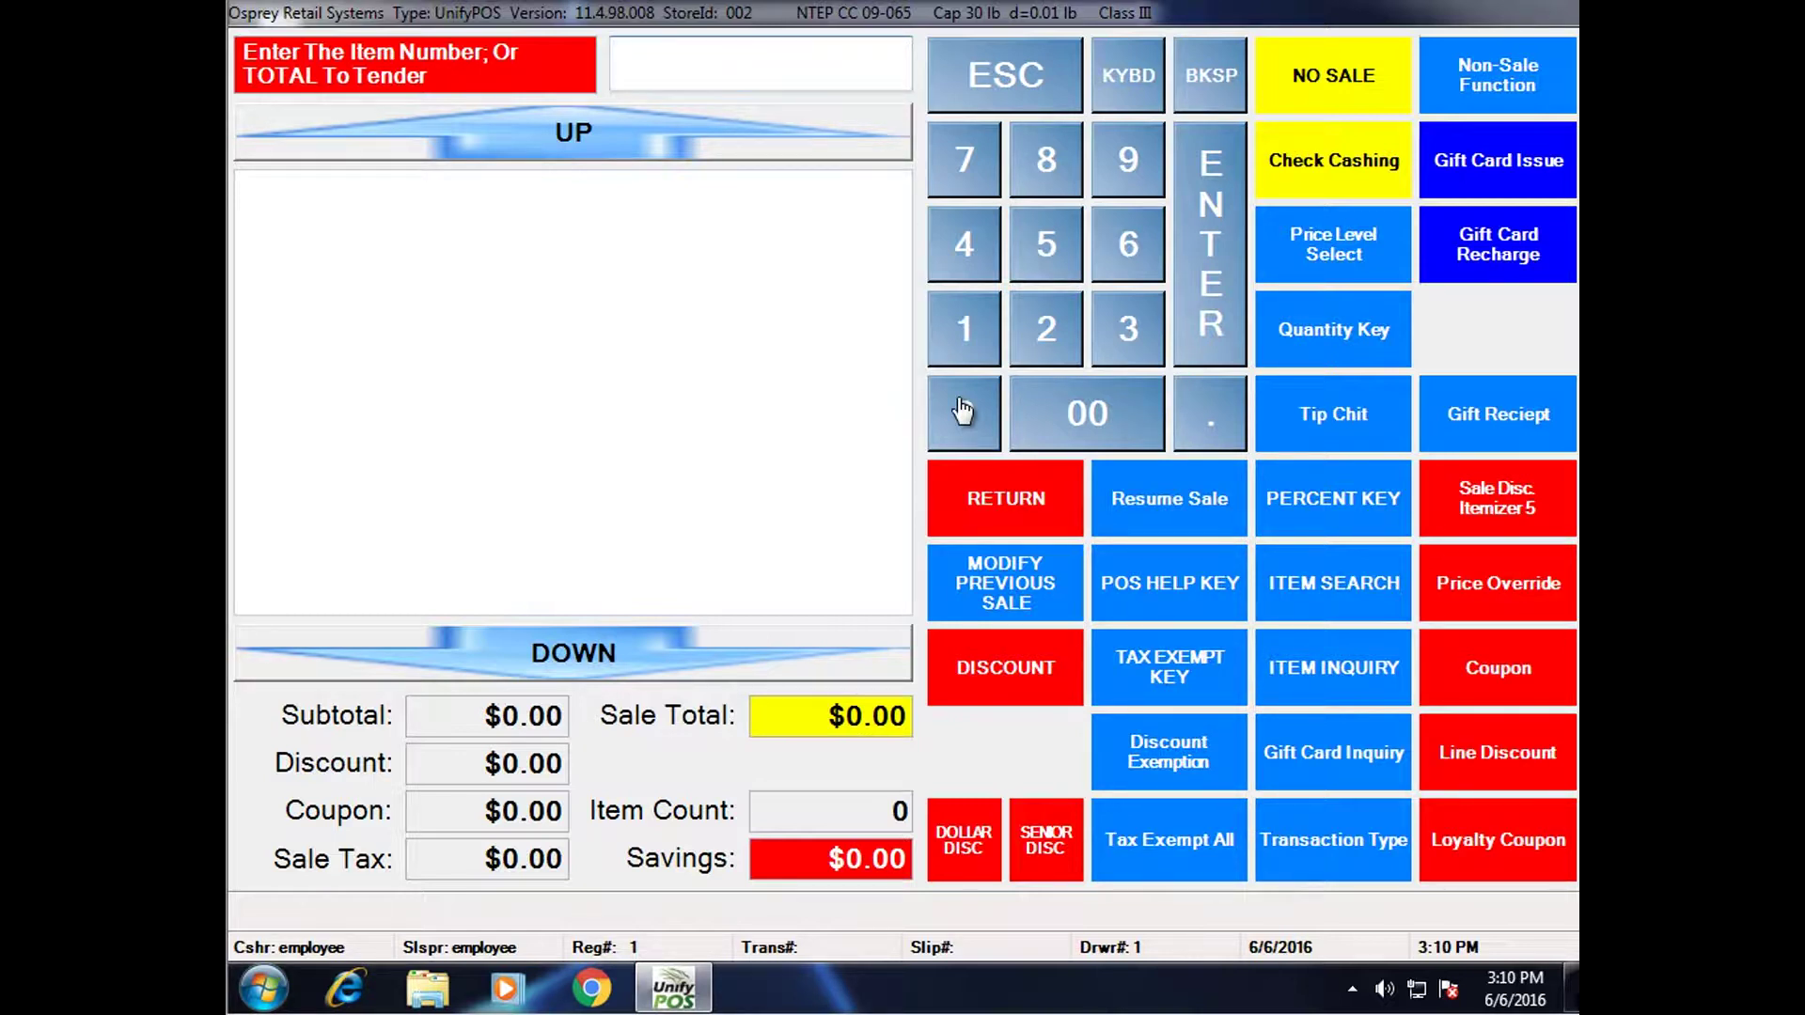
# Search items filtered to department 2 - Products and scroll through the priced results.
pyautogui.click(1337, 588)
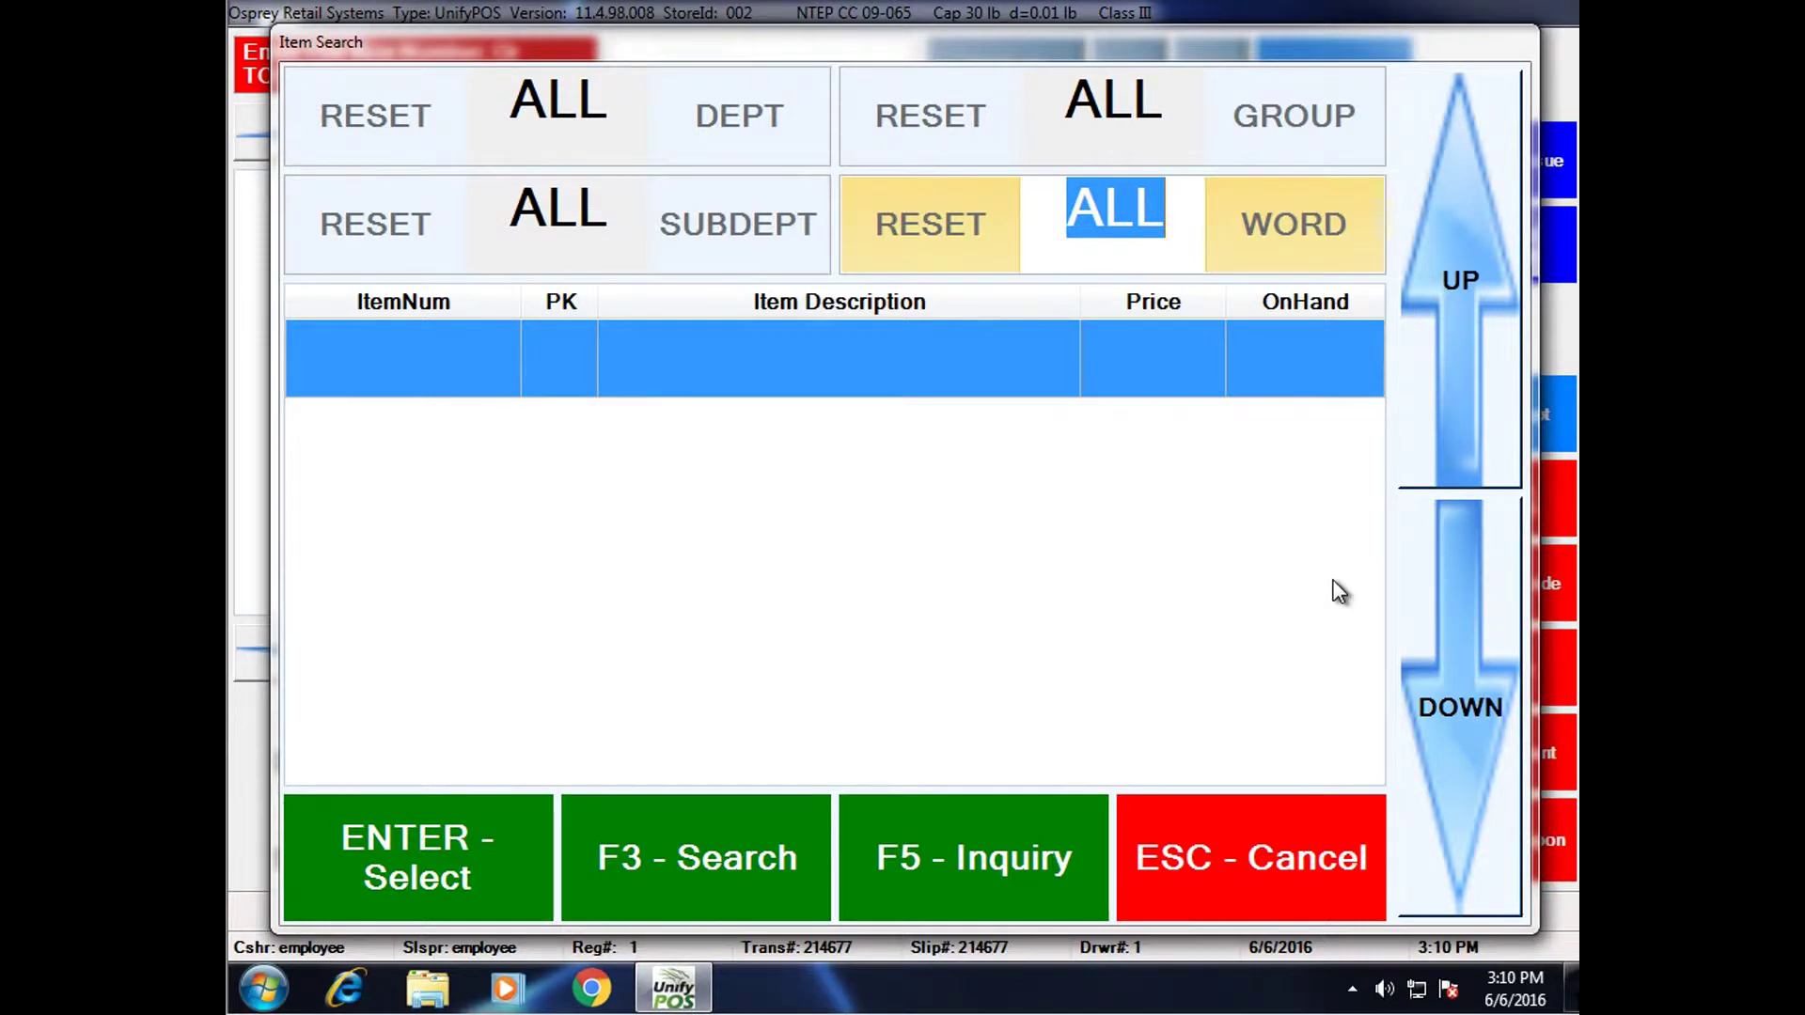
pyautogui.click(749, 110)
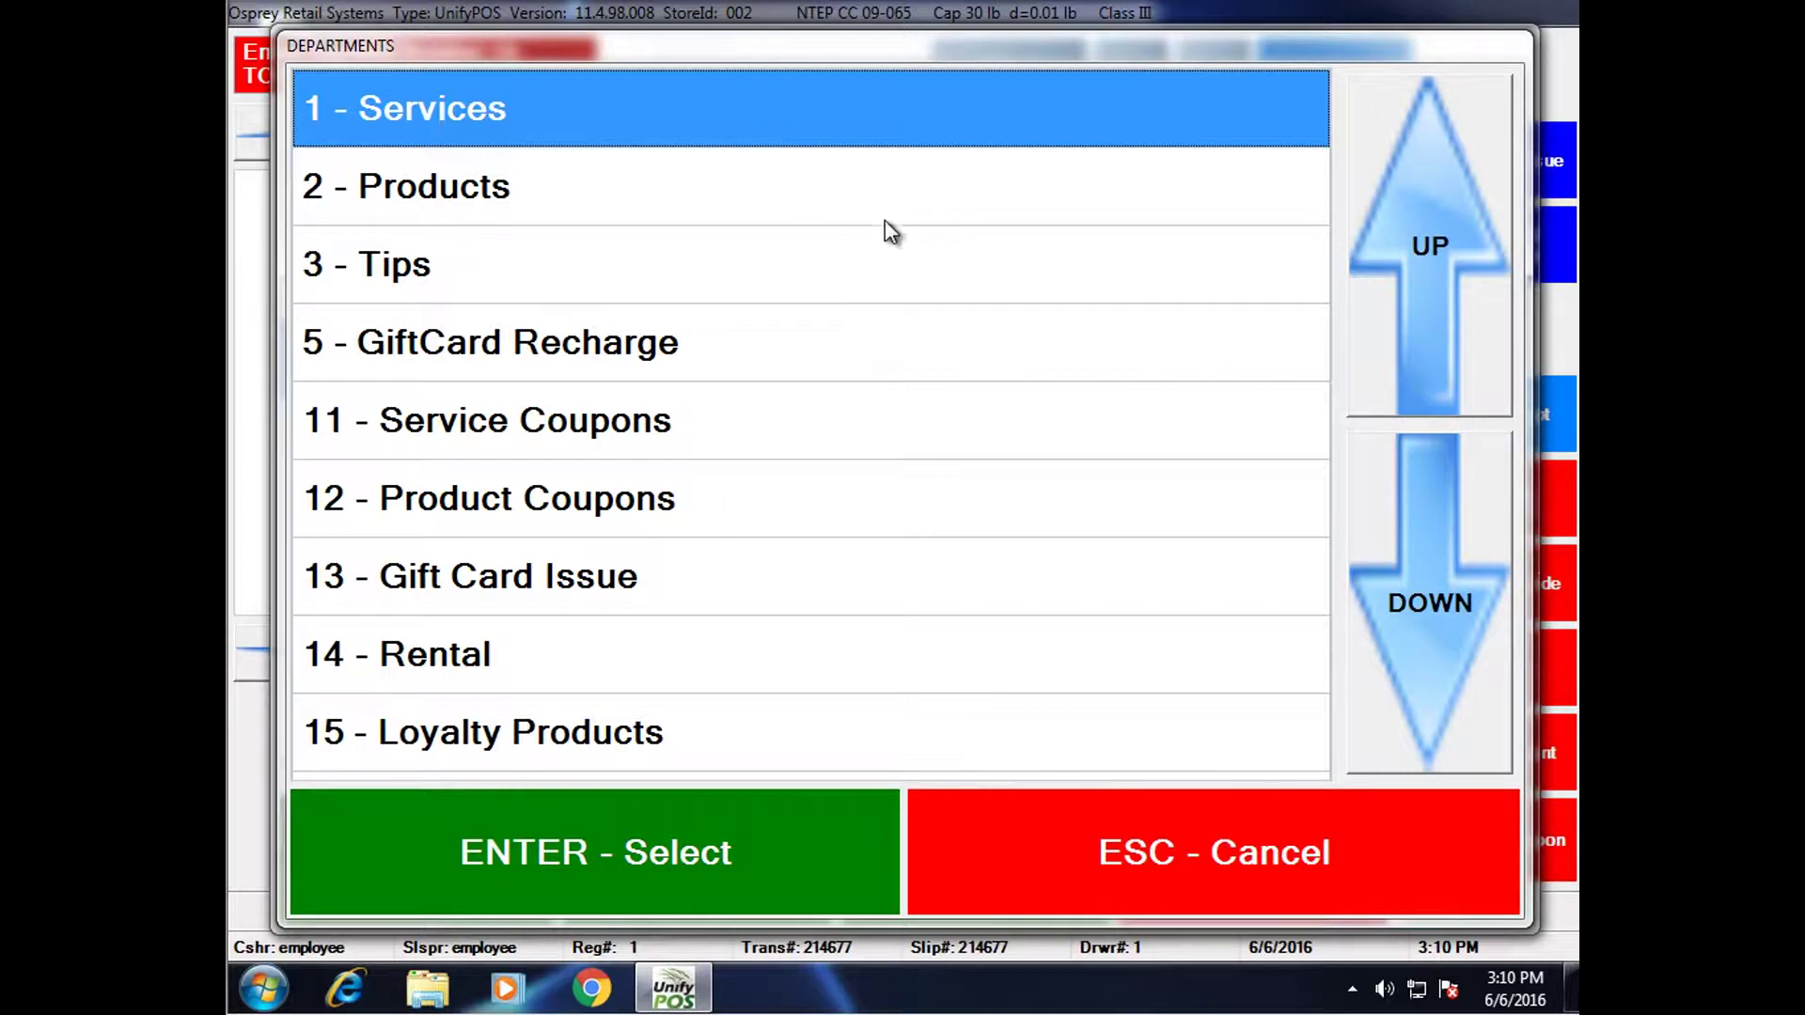
pyautogui.click(890, 218)
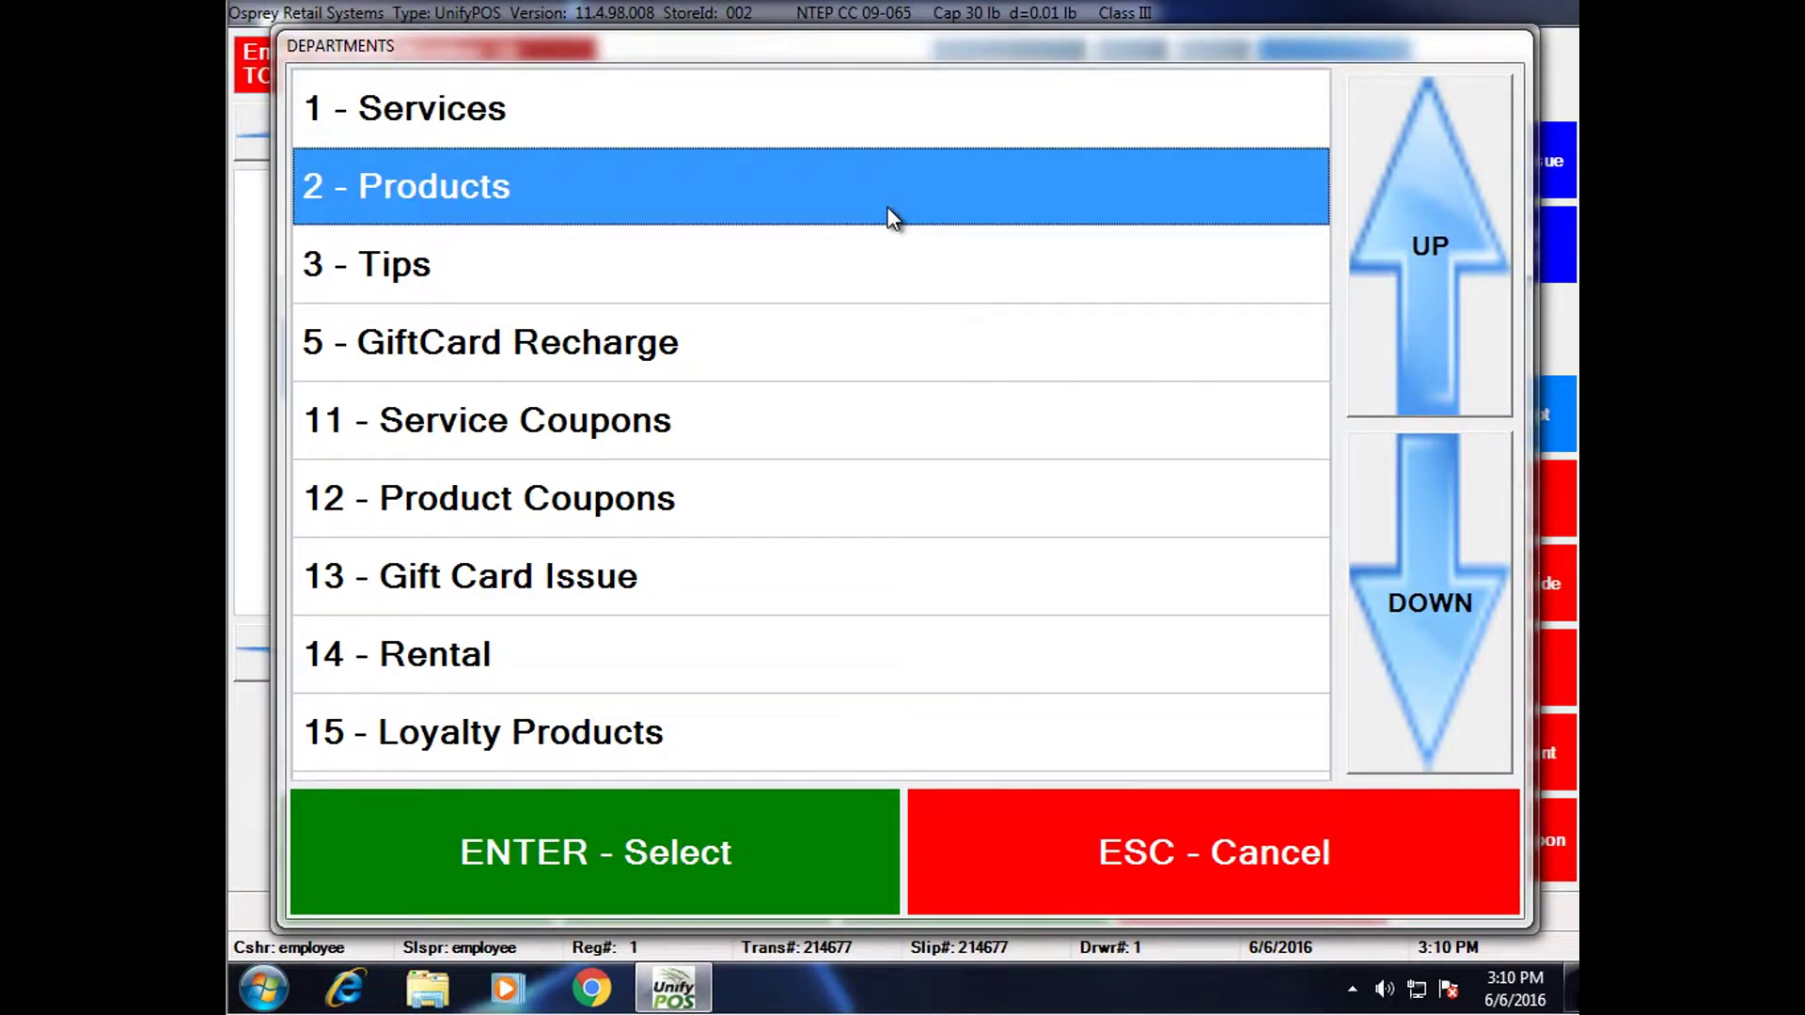
pyautogui.click(726, 839)
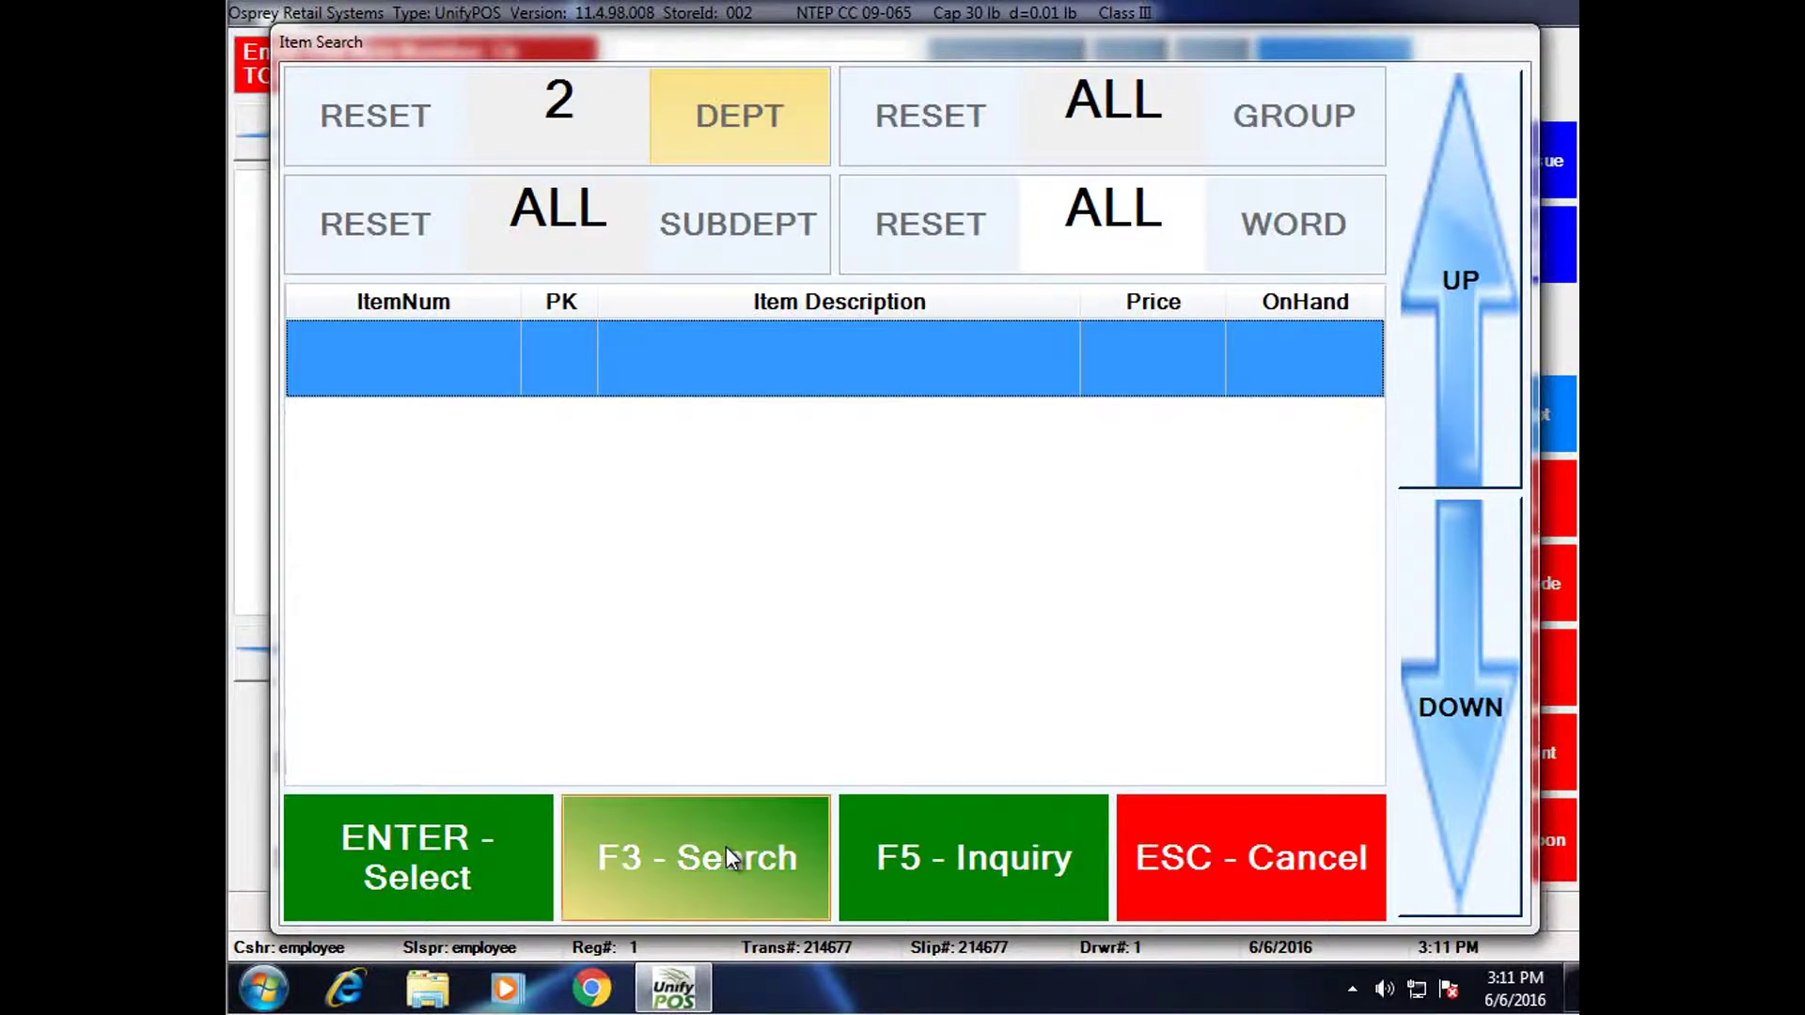
pyautogui.click(725, 845)
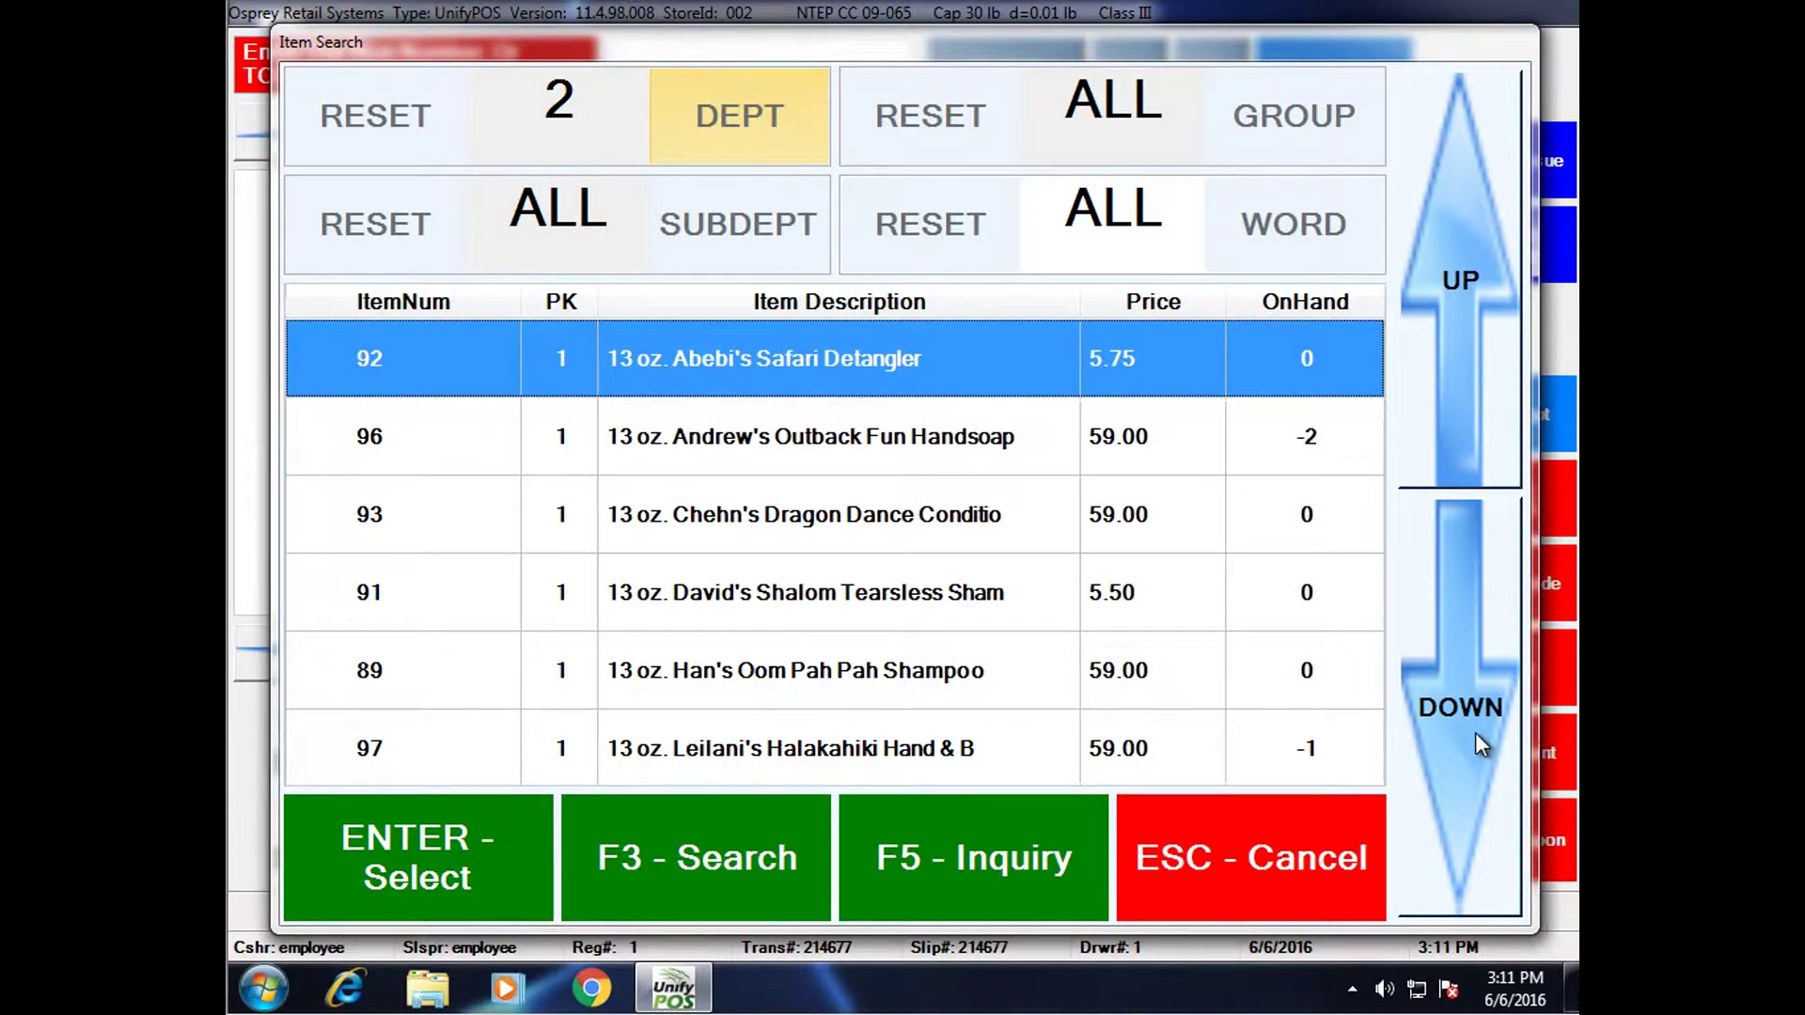
pyautogui.moveTo(1475, 731); pyautogui.dragTo(1471, 545)
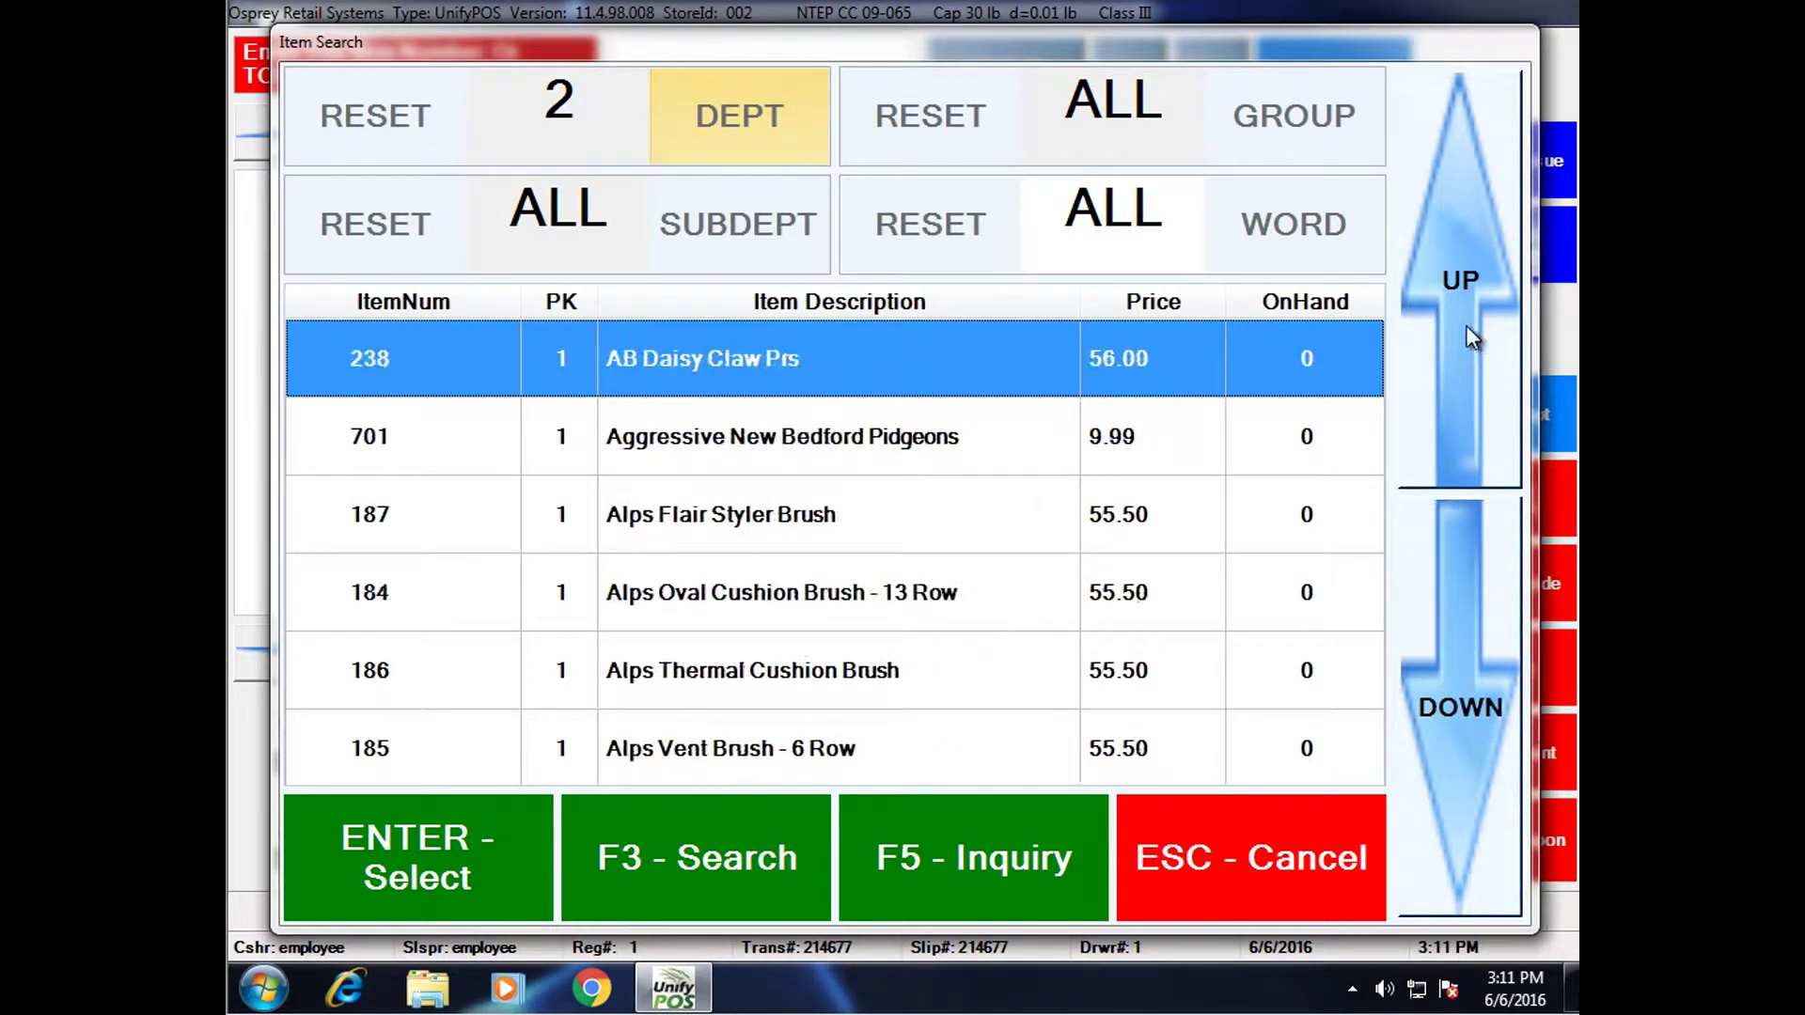
pyautogui.moveTo(1467, 327); pyautogui.dragTo(1468, 329)
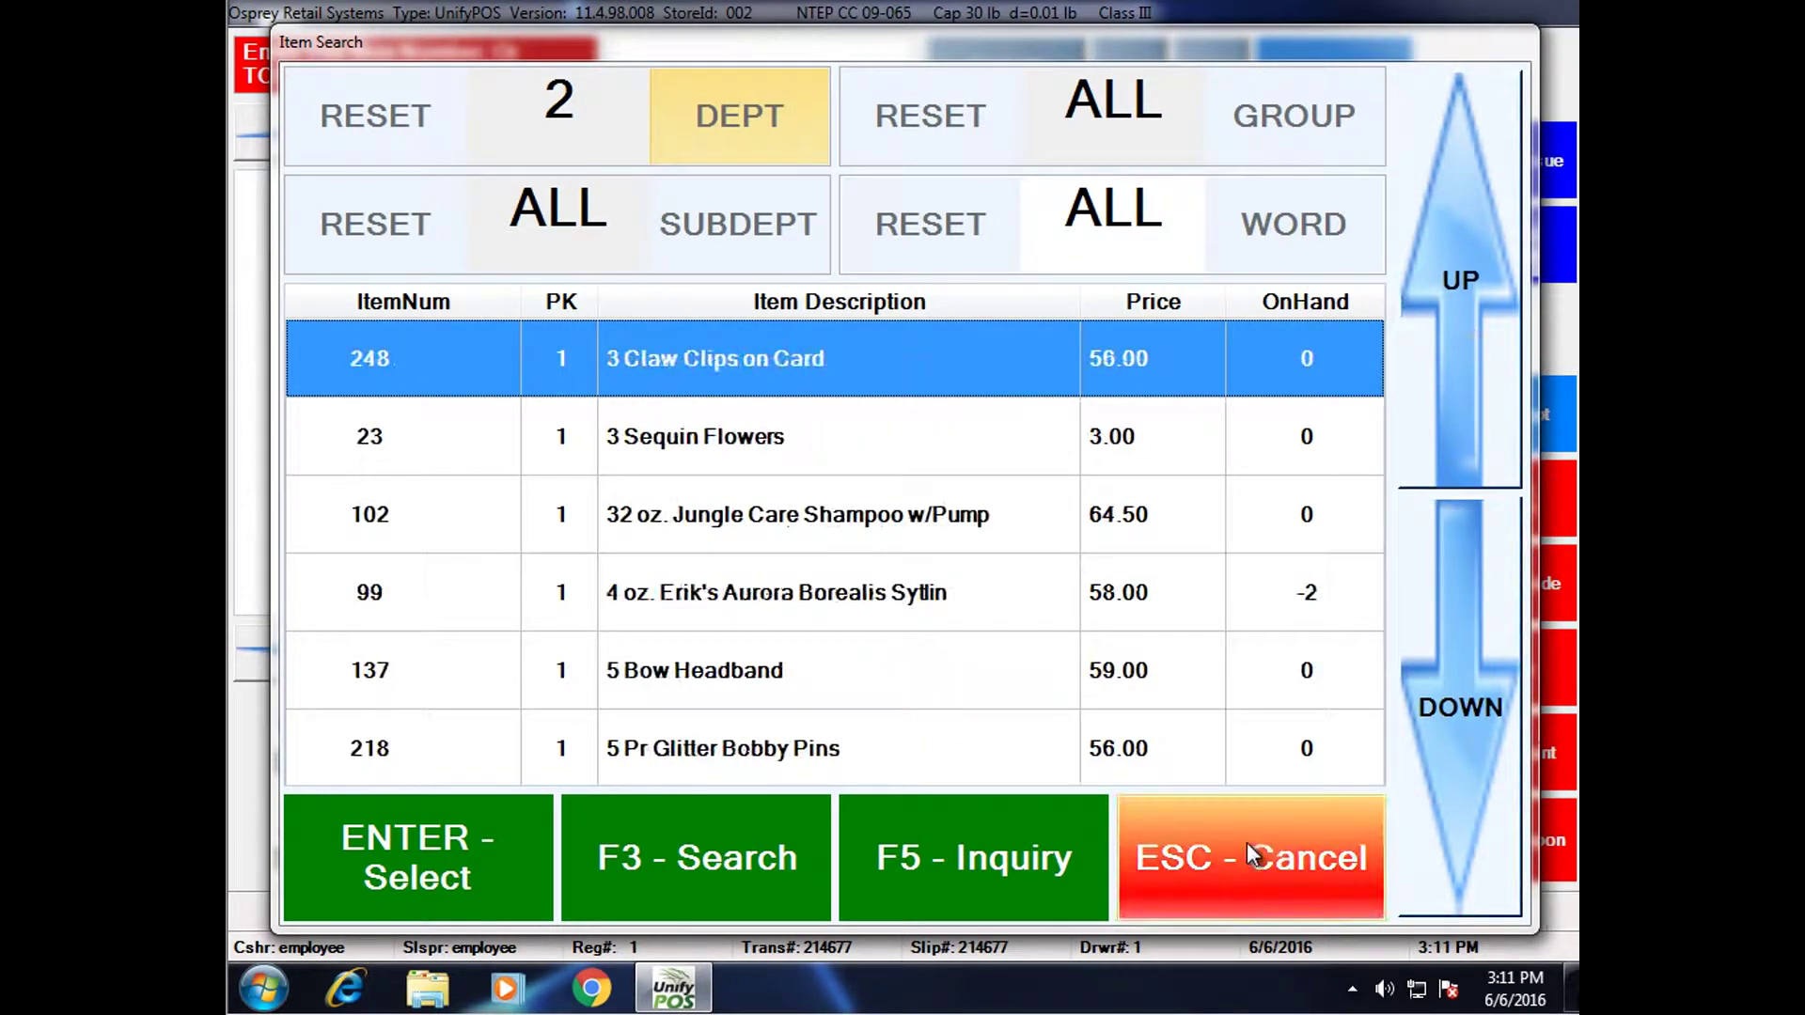
# Filter to subdepartment 03 - Hair Assessories and page through the bows, scrunchies and clips.
pyautogui.click(704, 216)
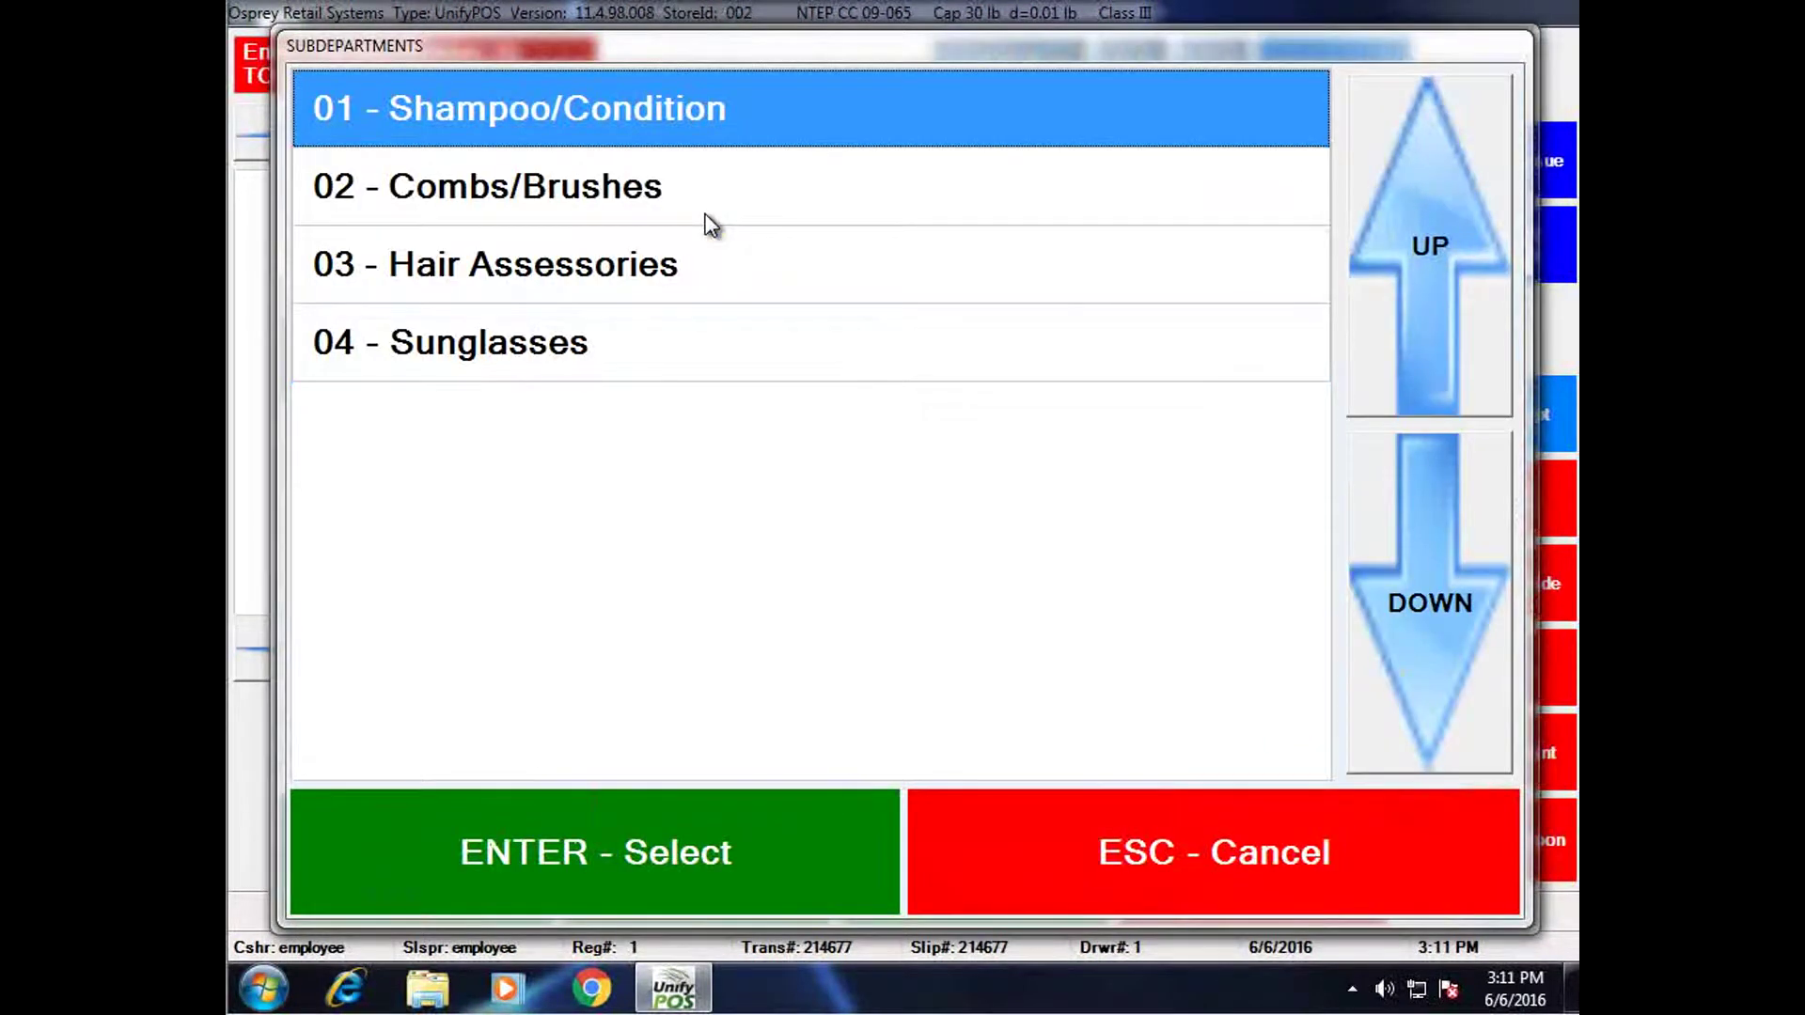
pyautogui.click(703, 267)
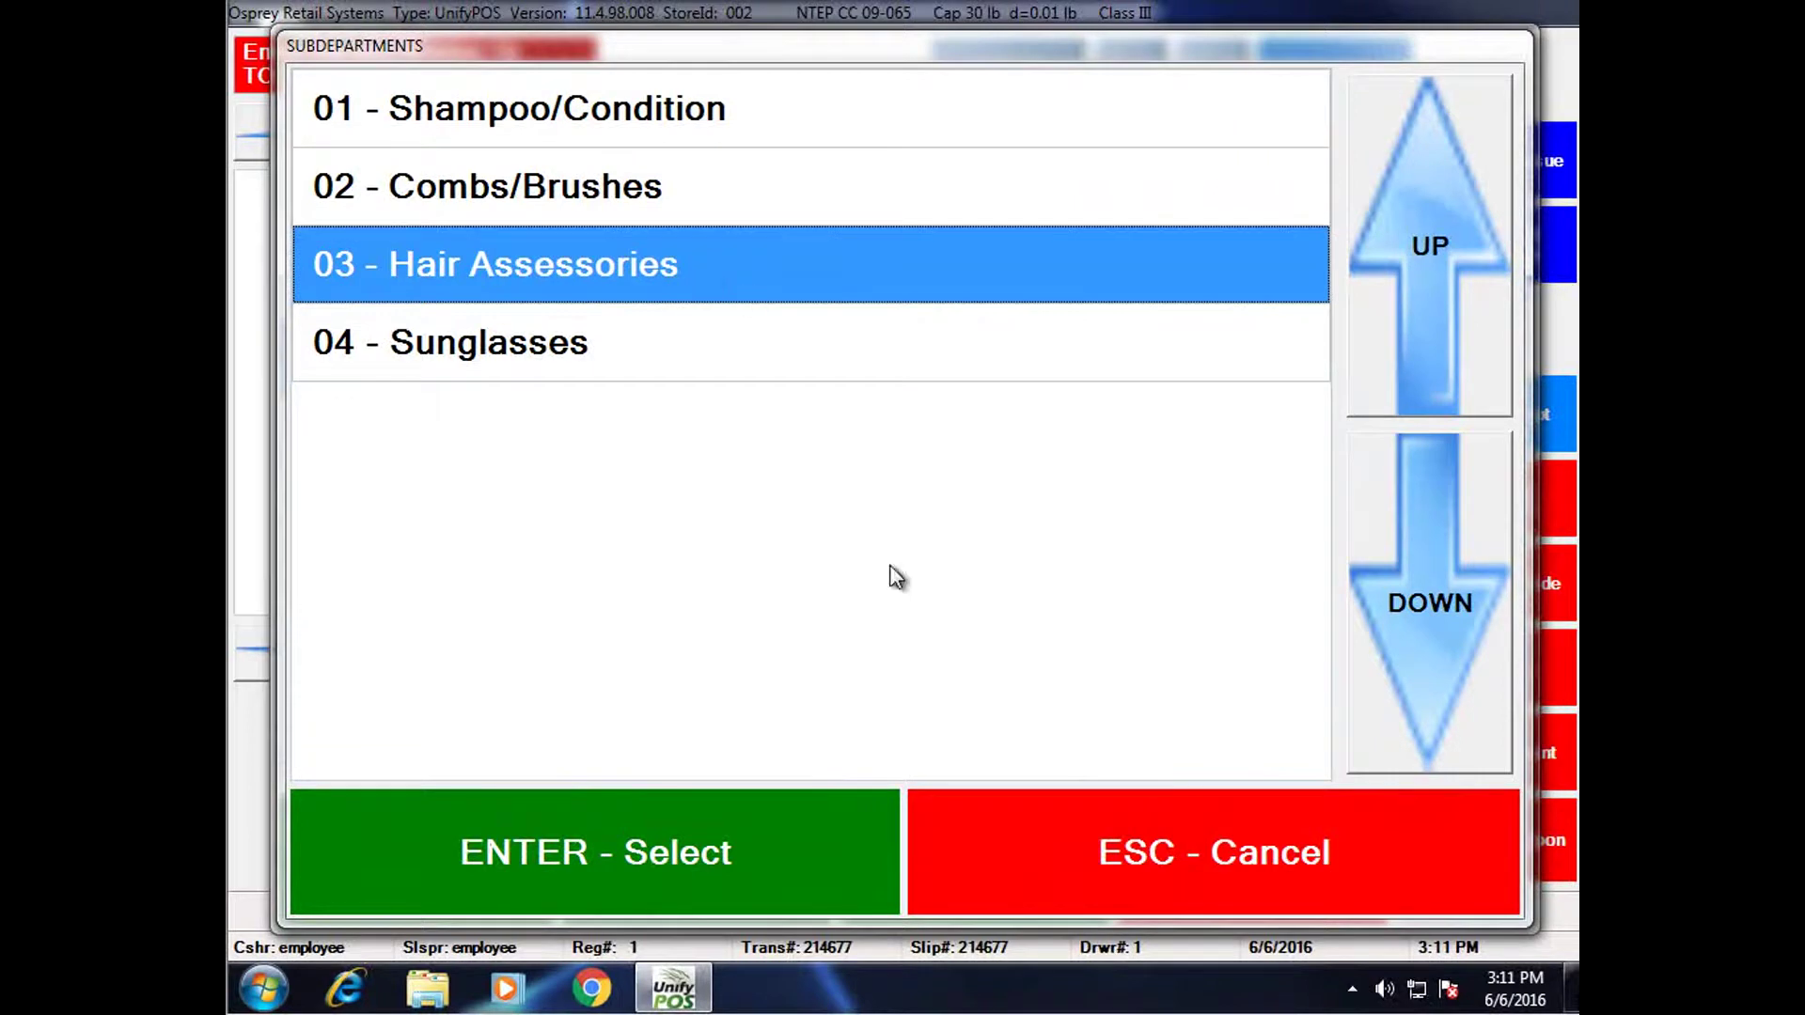
pyautogui.click(739, 846)
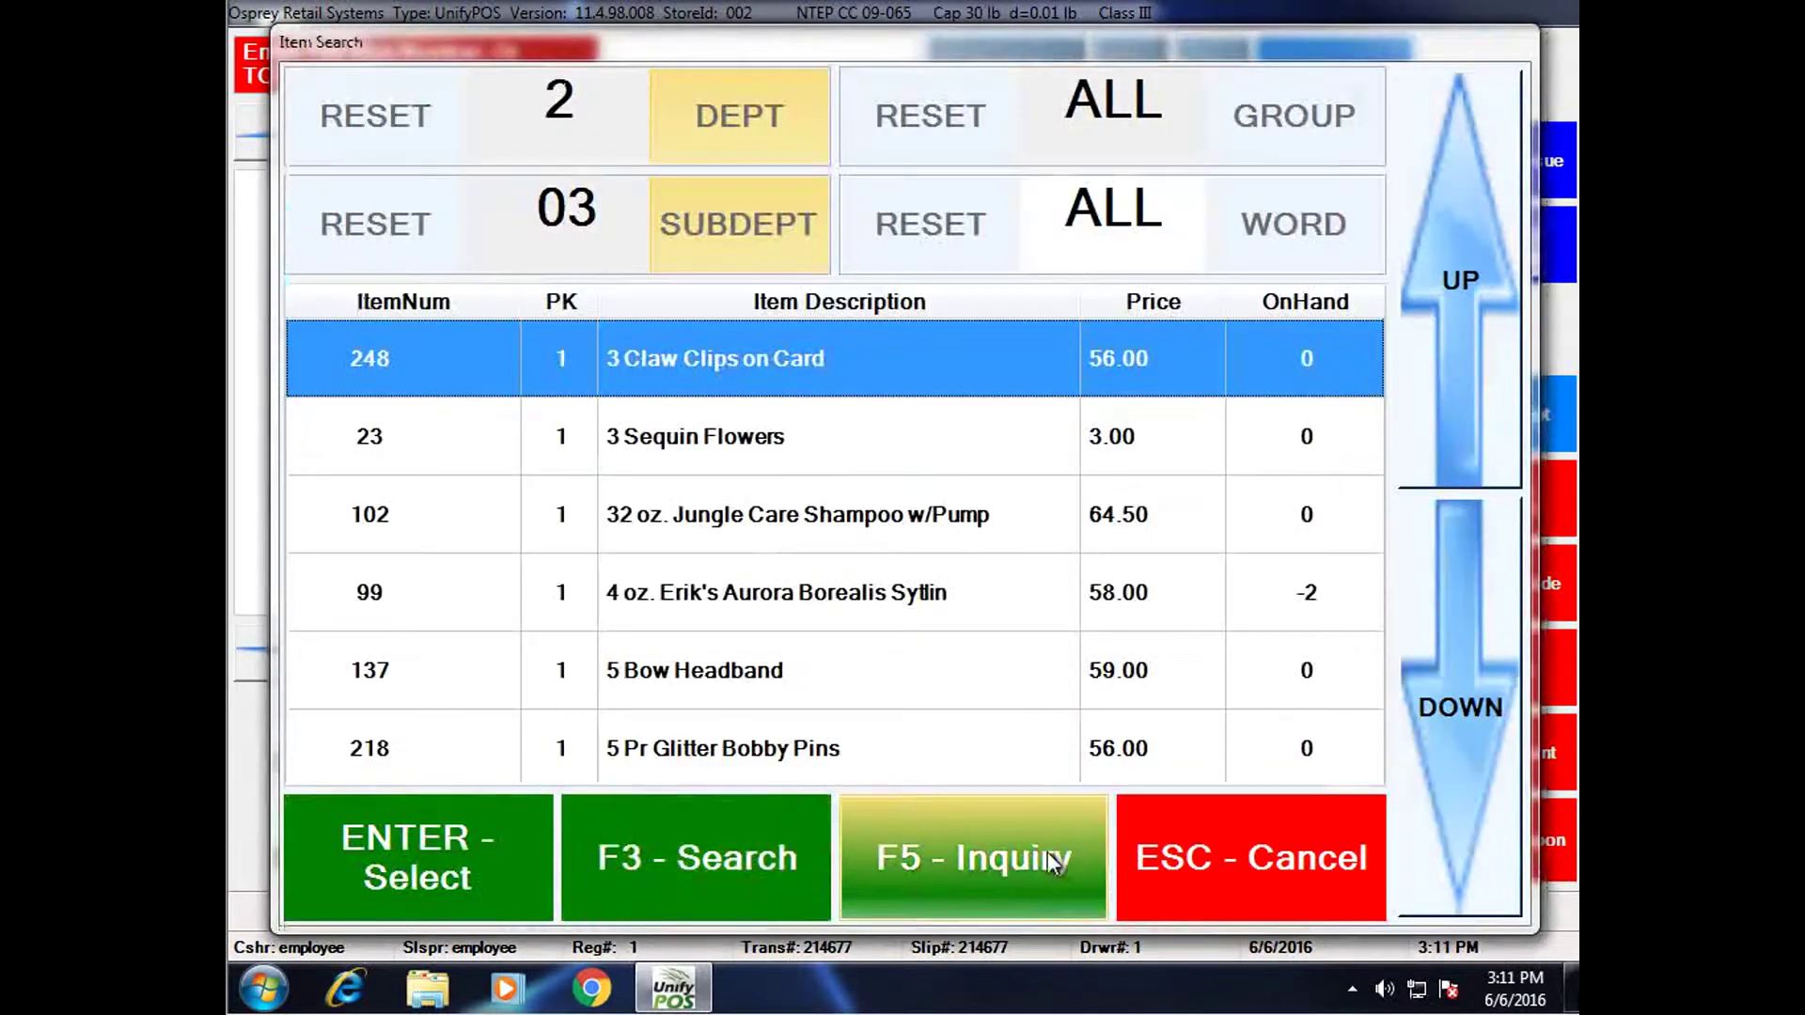
pyautogui.click(690, 846)
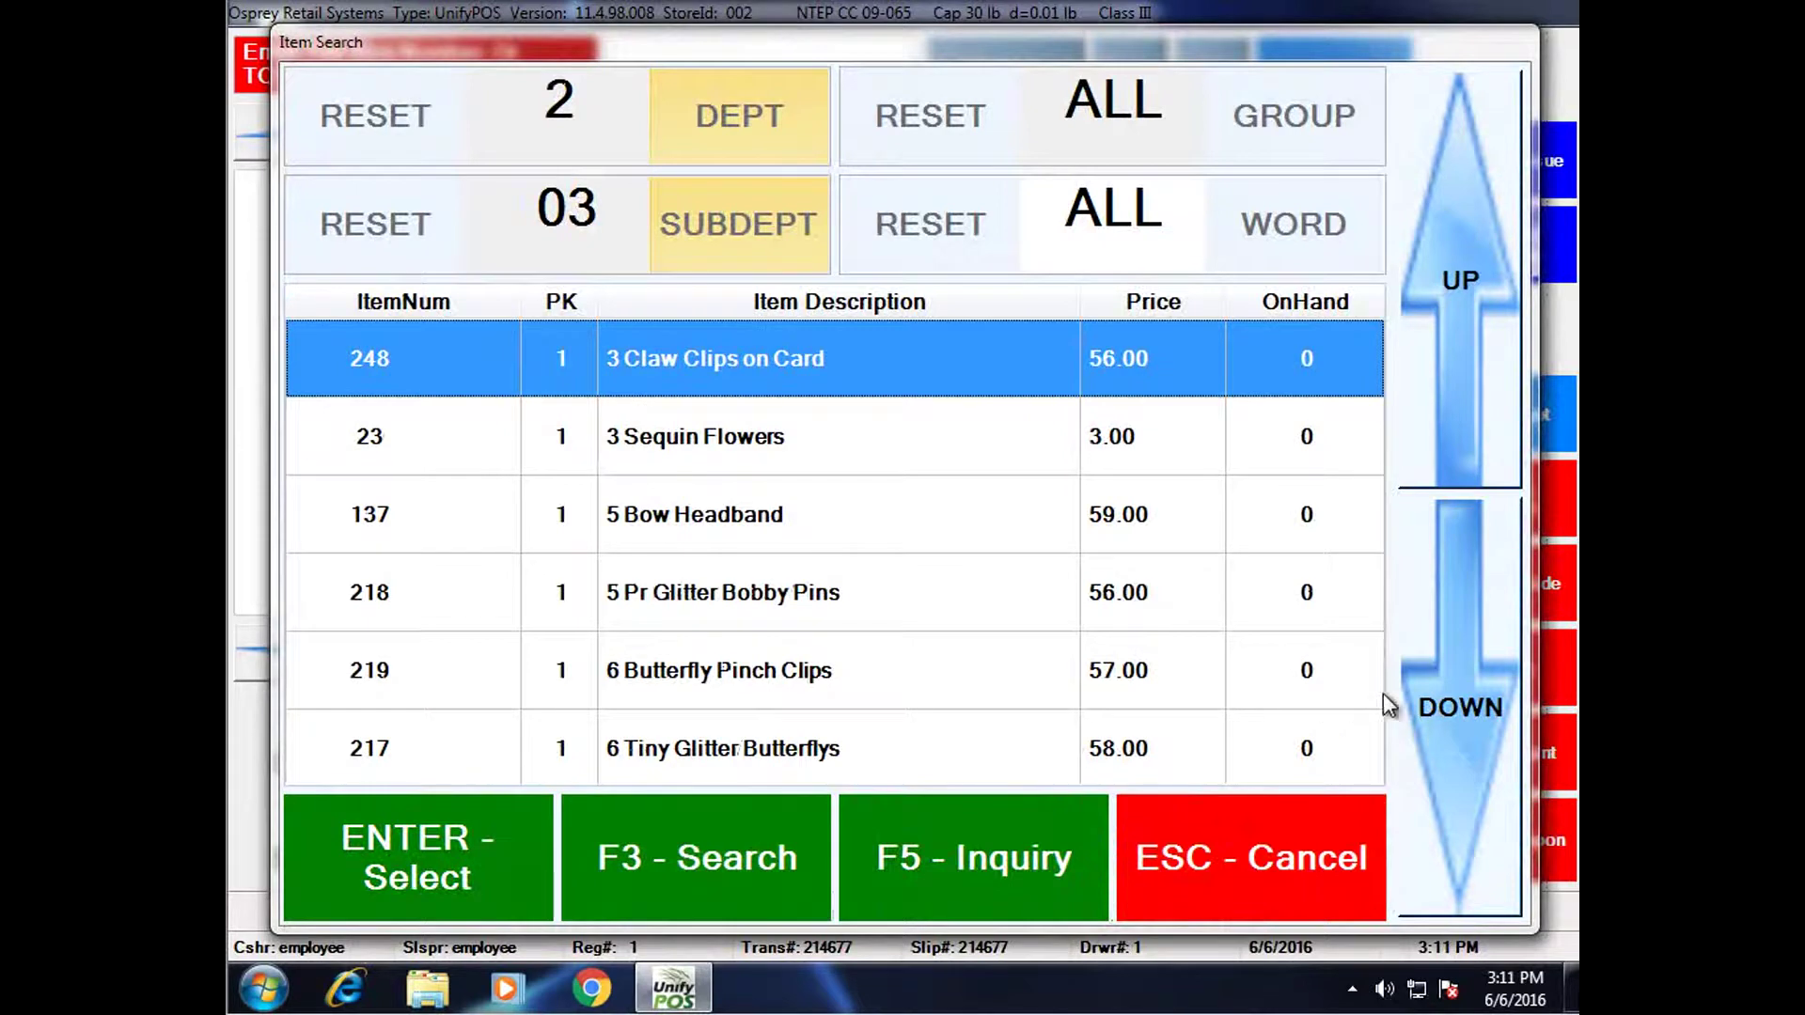
pyautogui.click(1464, 720)
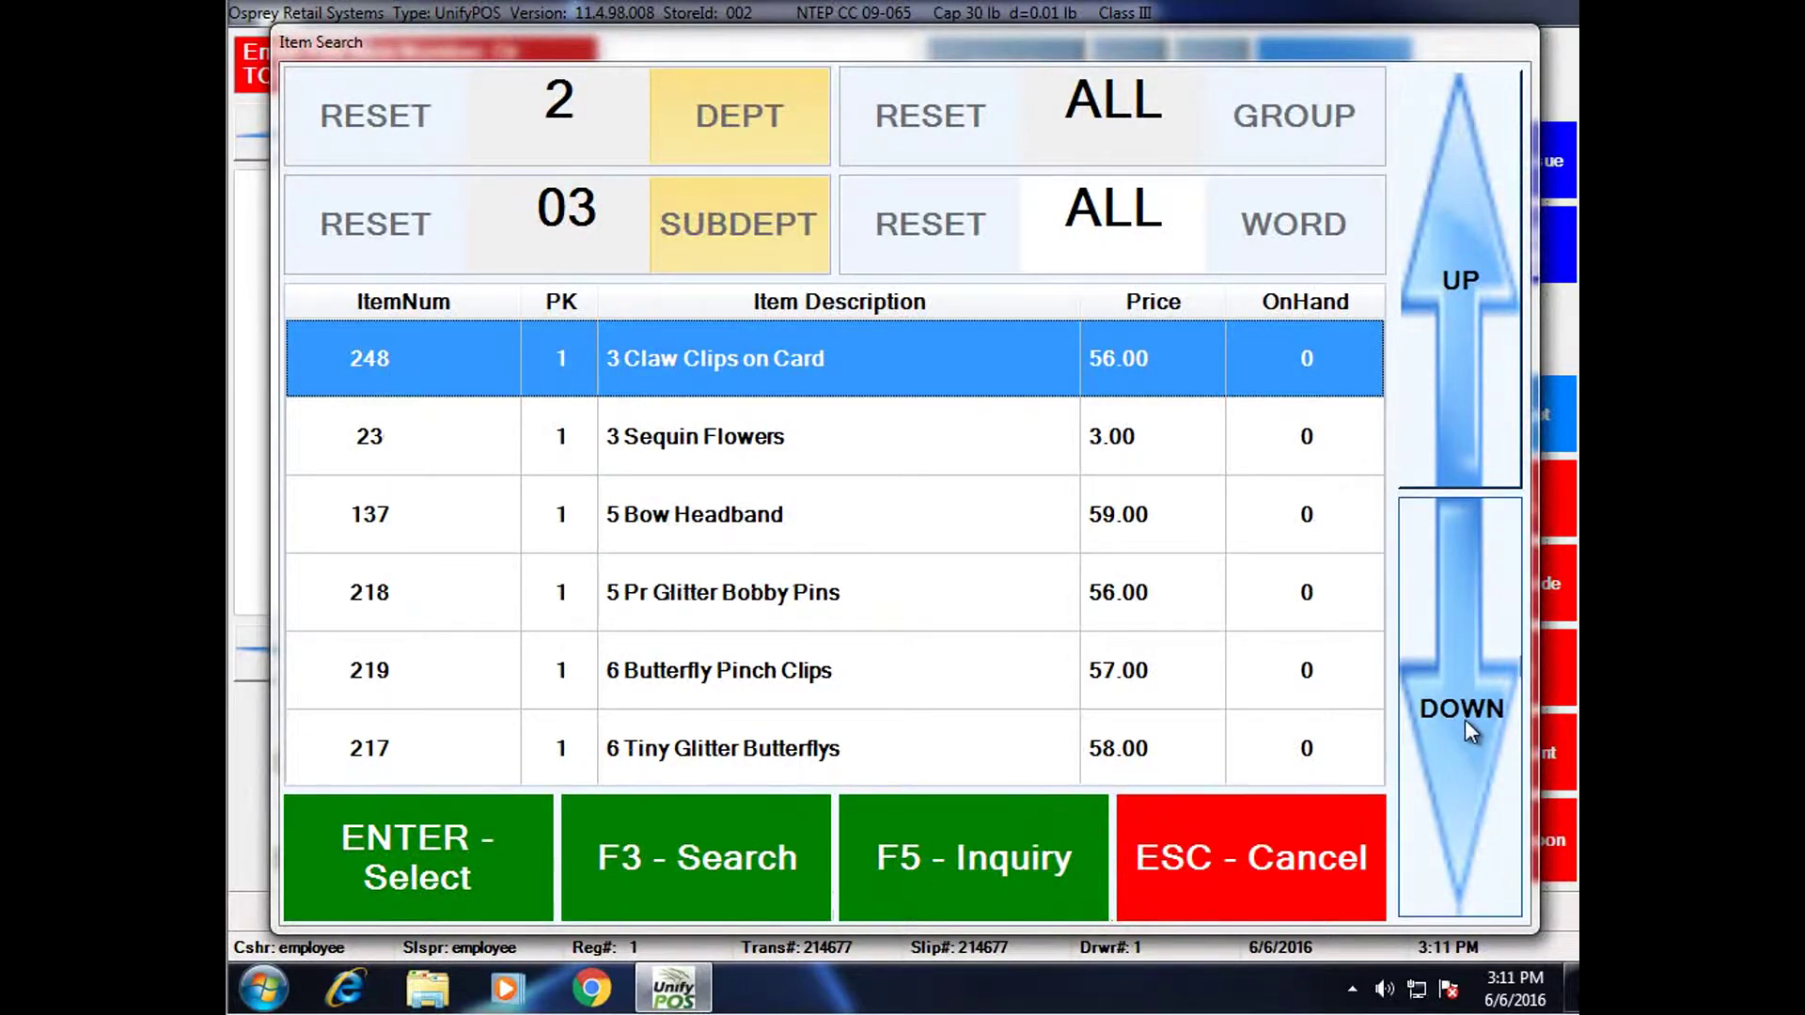
pyautogui.click(1464, 720)
pyautogui.click(1464, 723)
pyautogui.click(1464, 724)
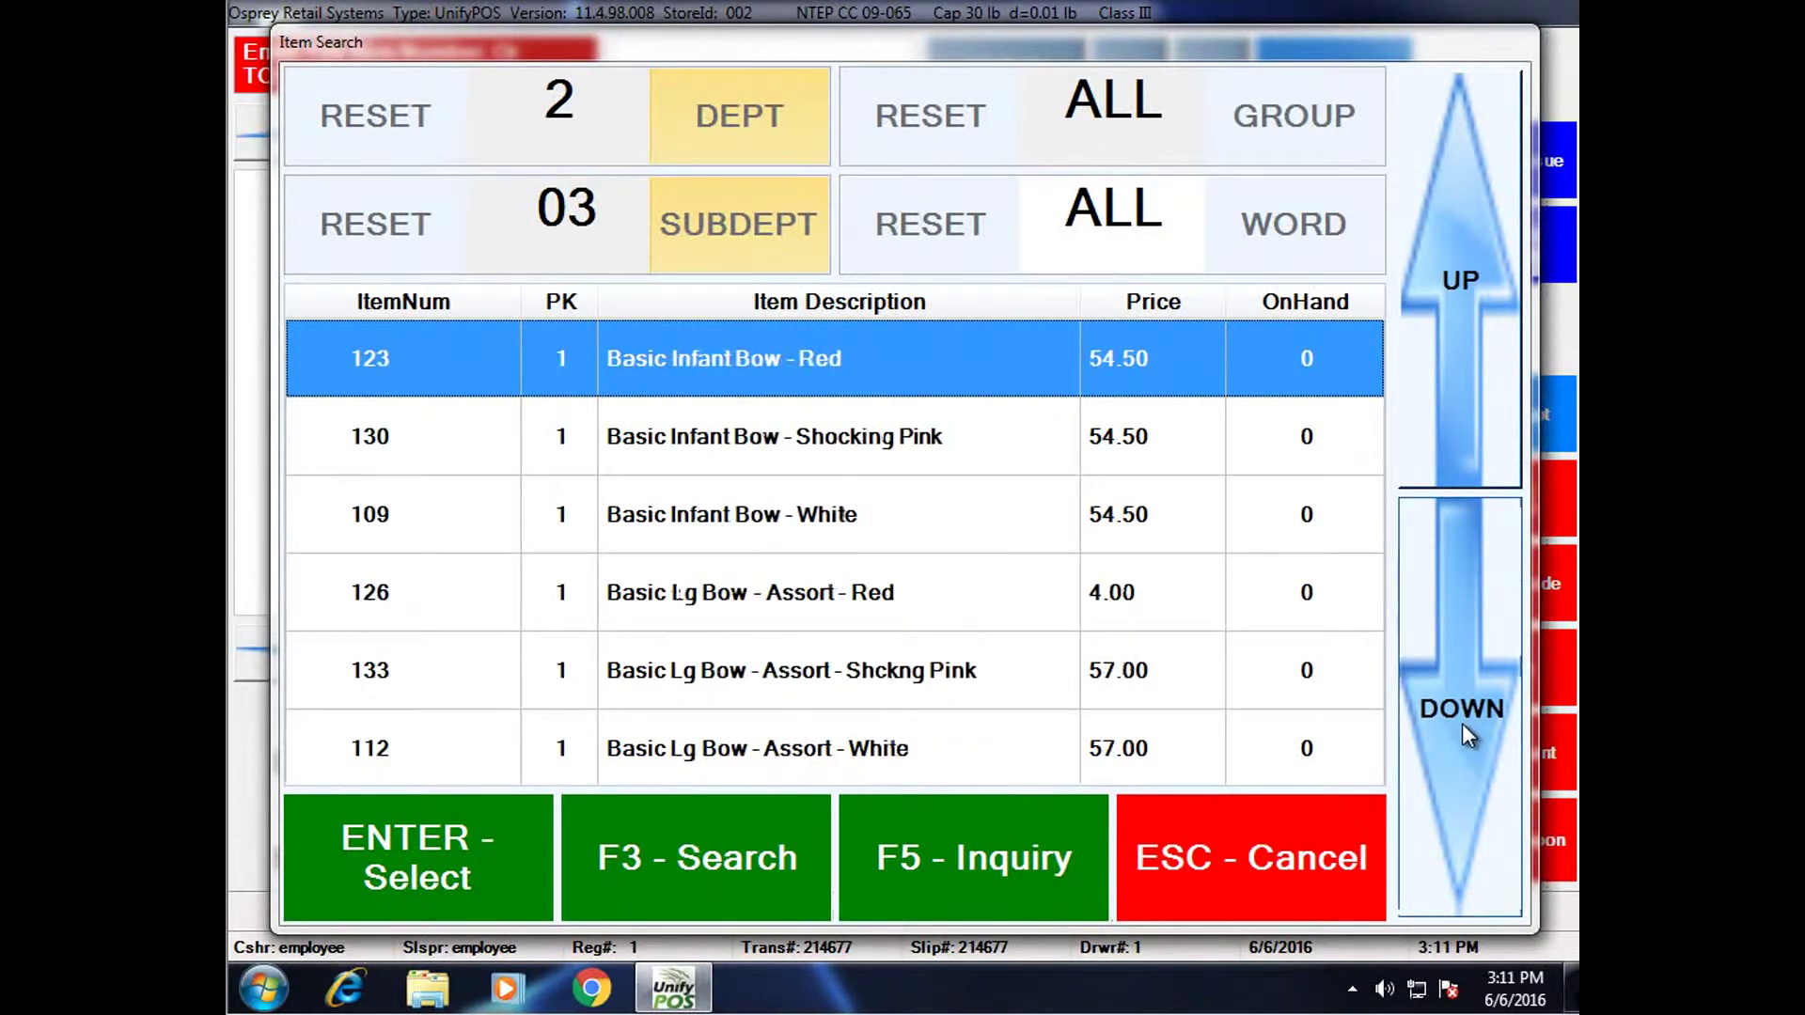
pyautogui.click(1463, 724)
pyautogui.click(1326, 247)
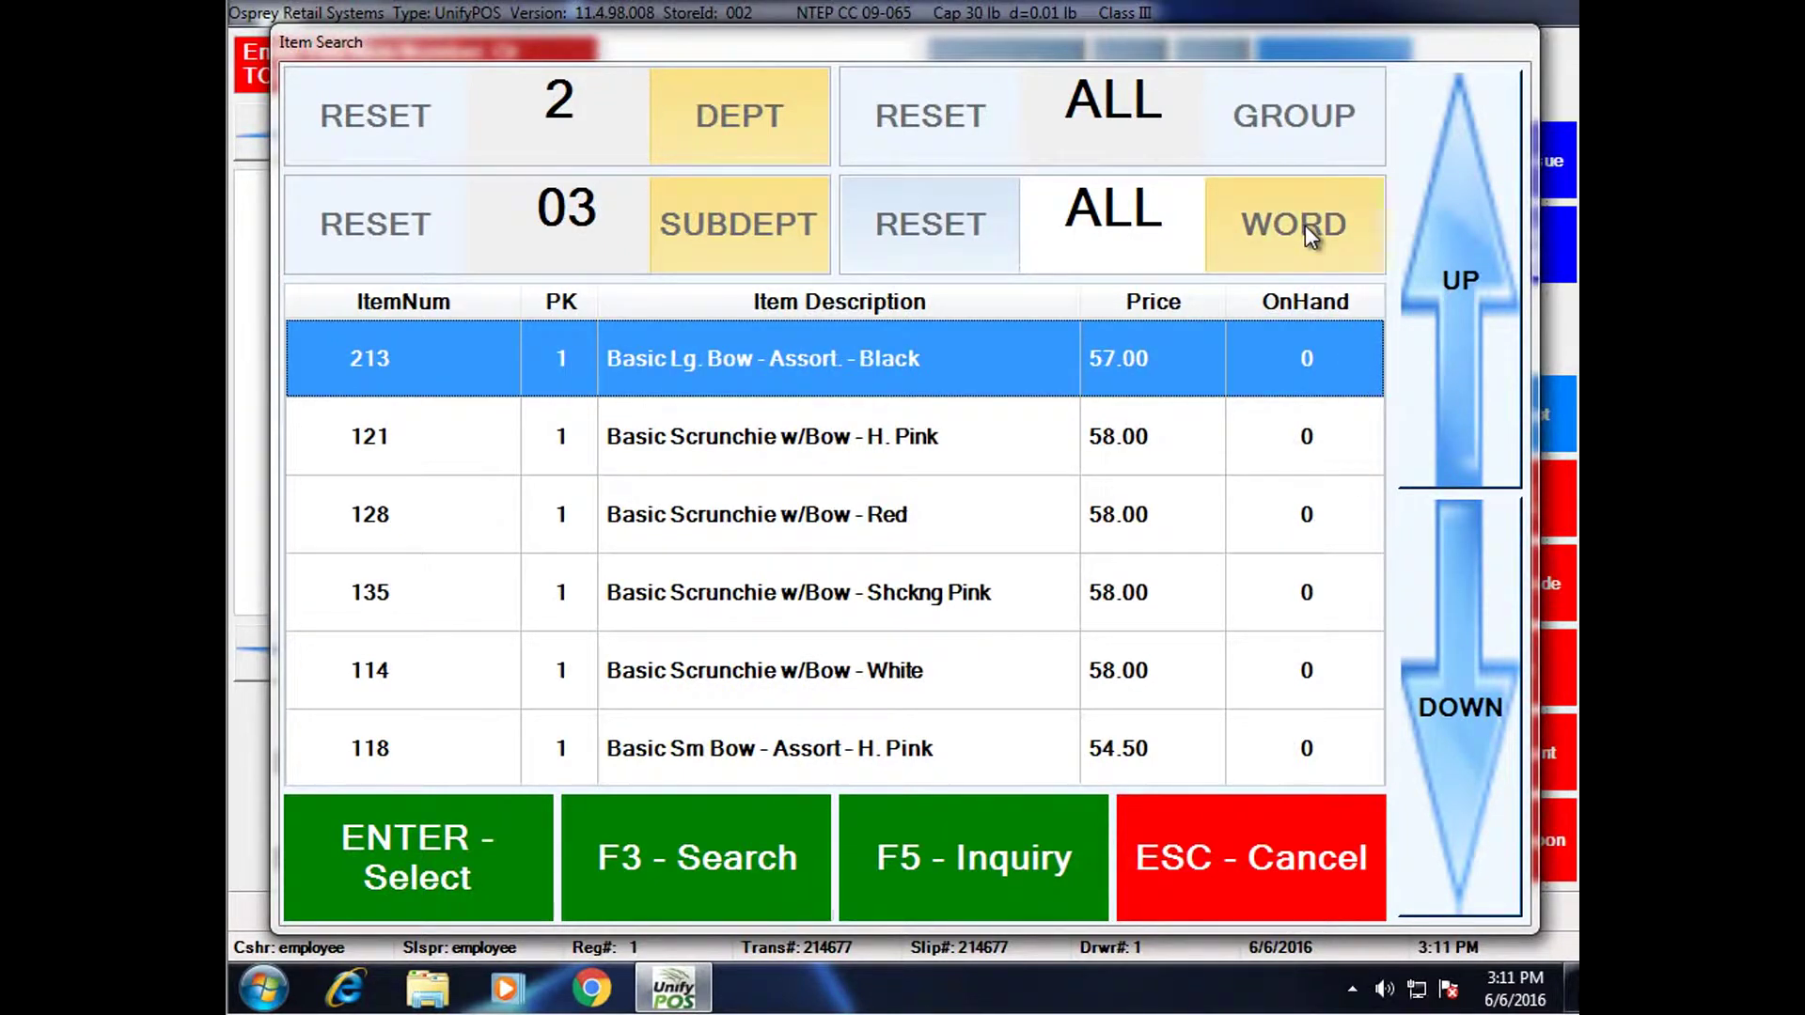
# Add the word filter 'bow' and rerun the search to list only bow items.
pyautogui.click(1305, 226)
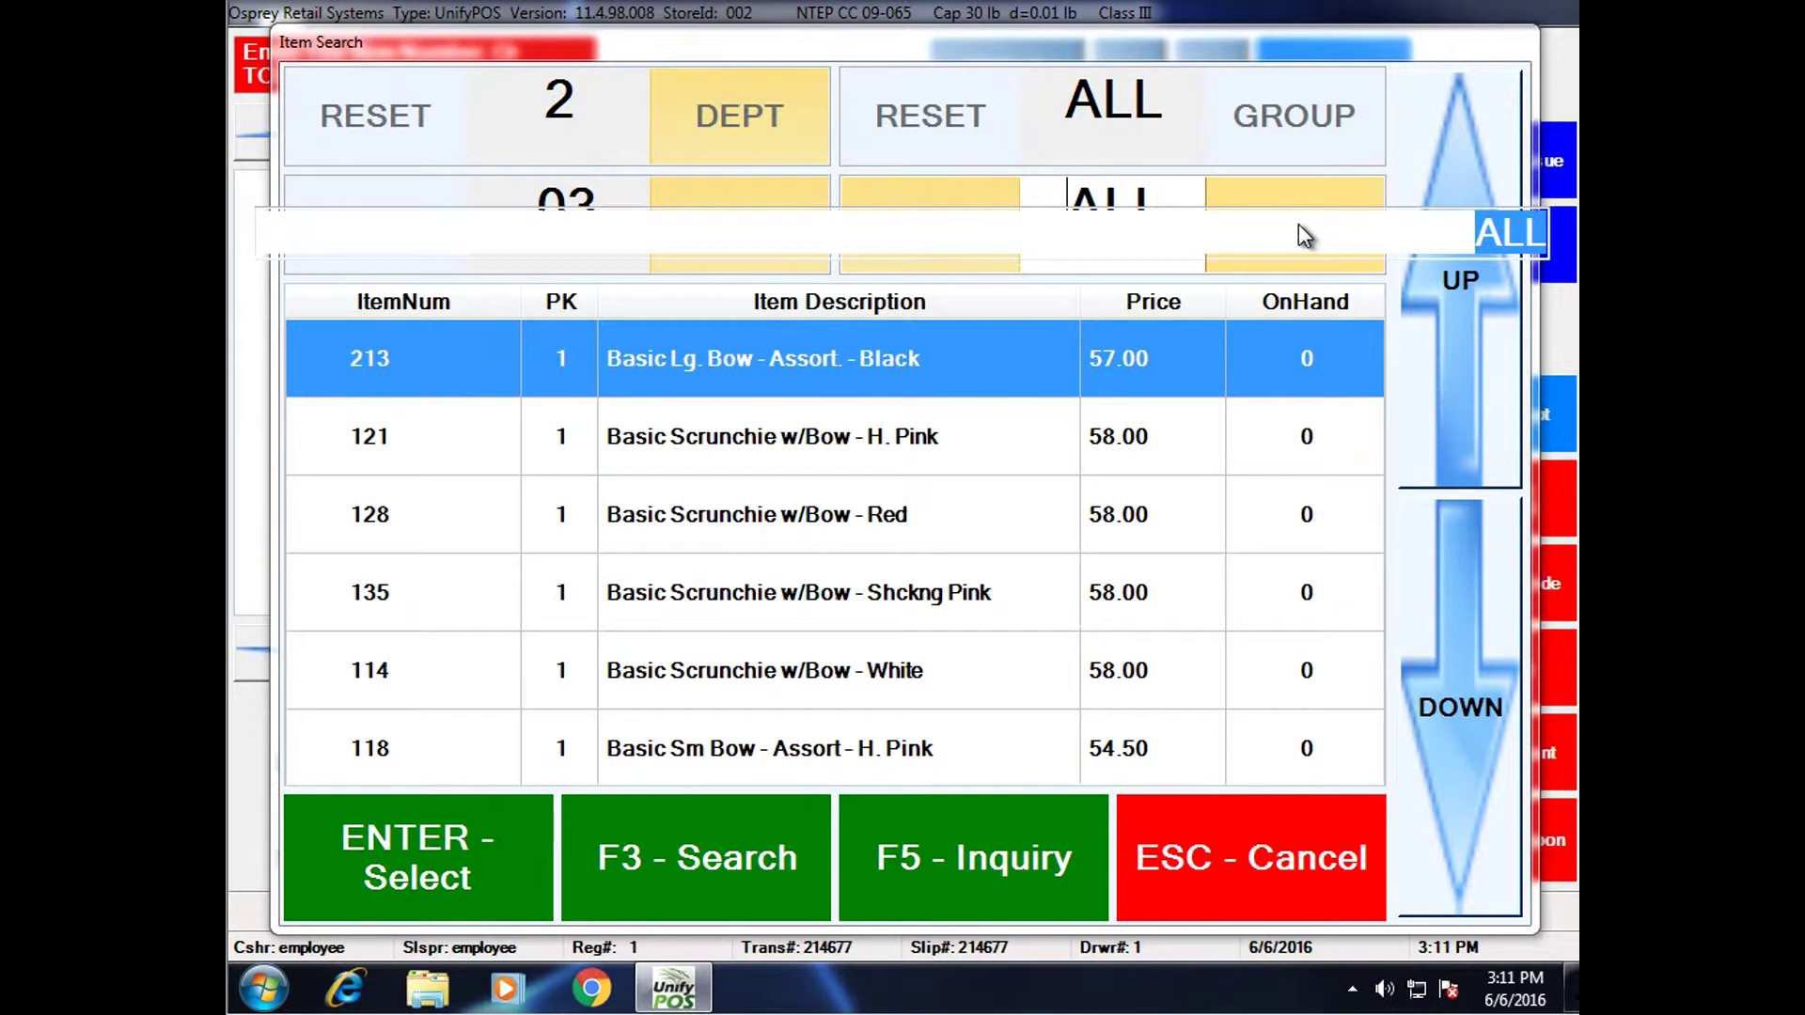
pyautogui.write('bow')
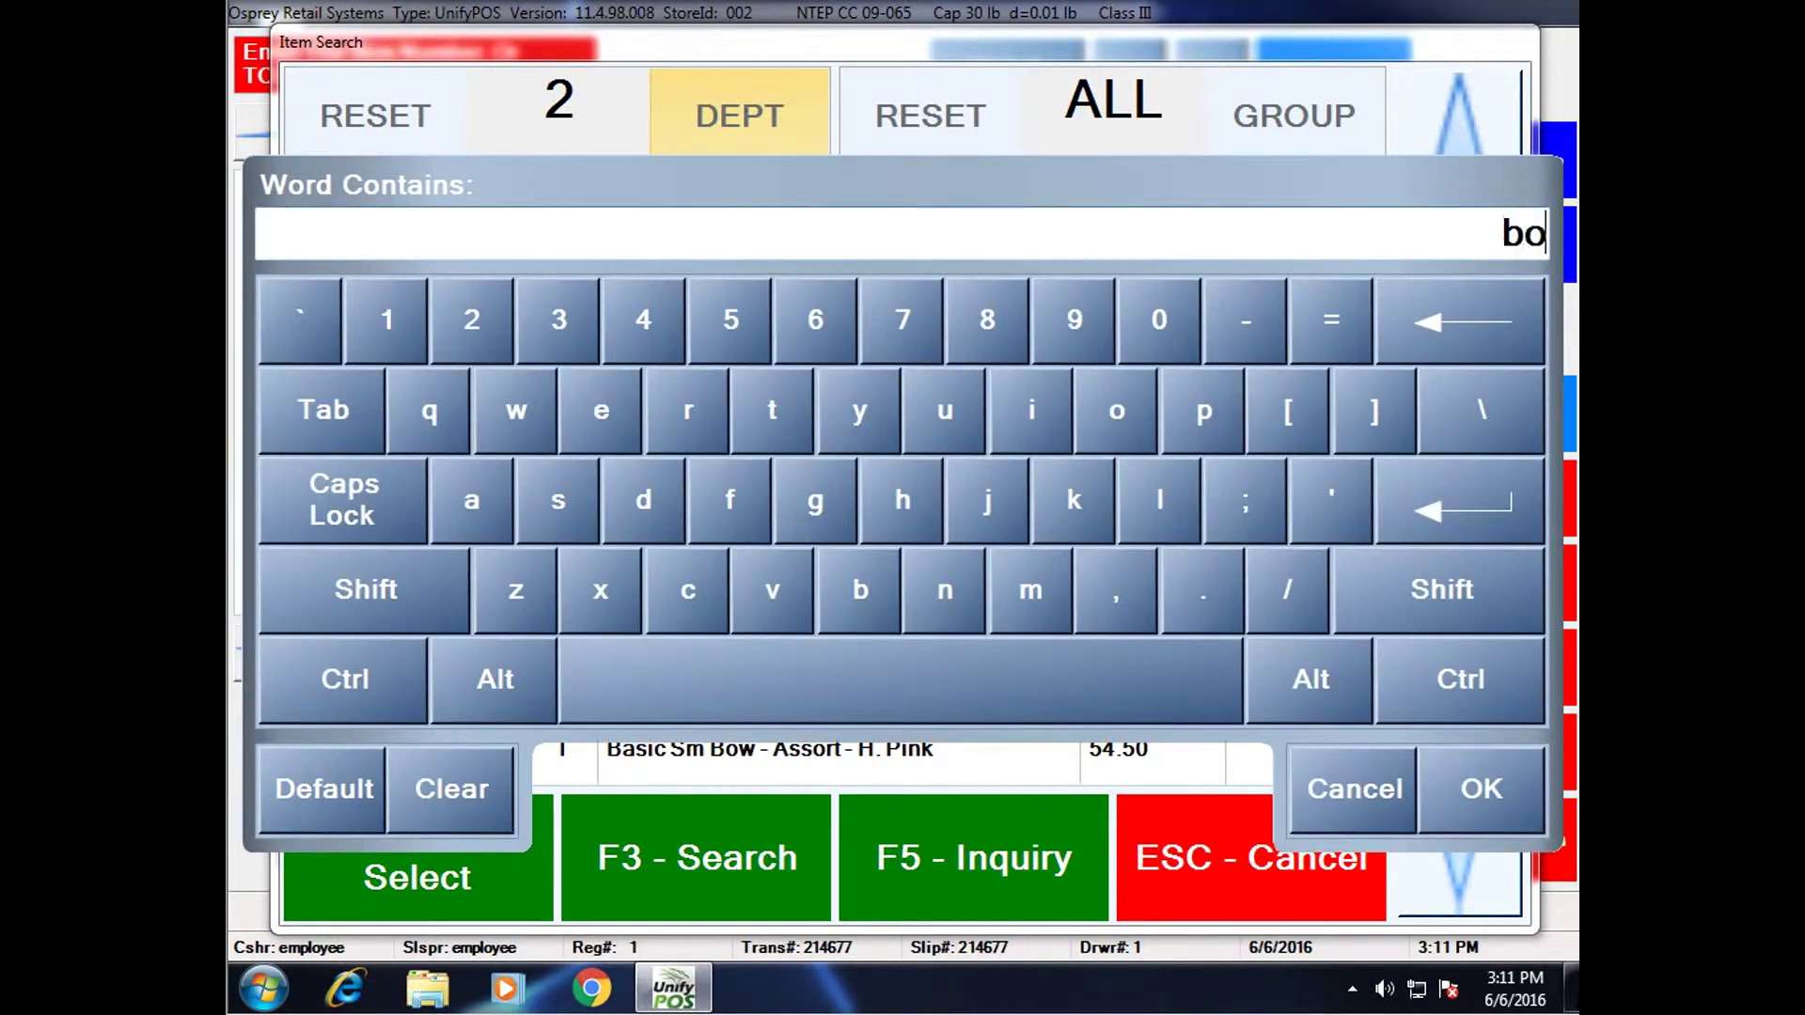
pyautogui.click(1482, 786)
pyautogui.click(631, 859)
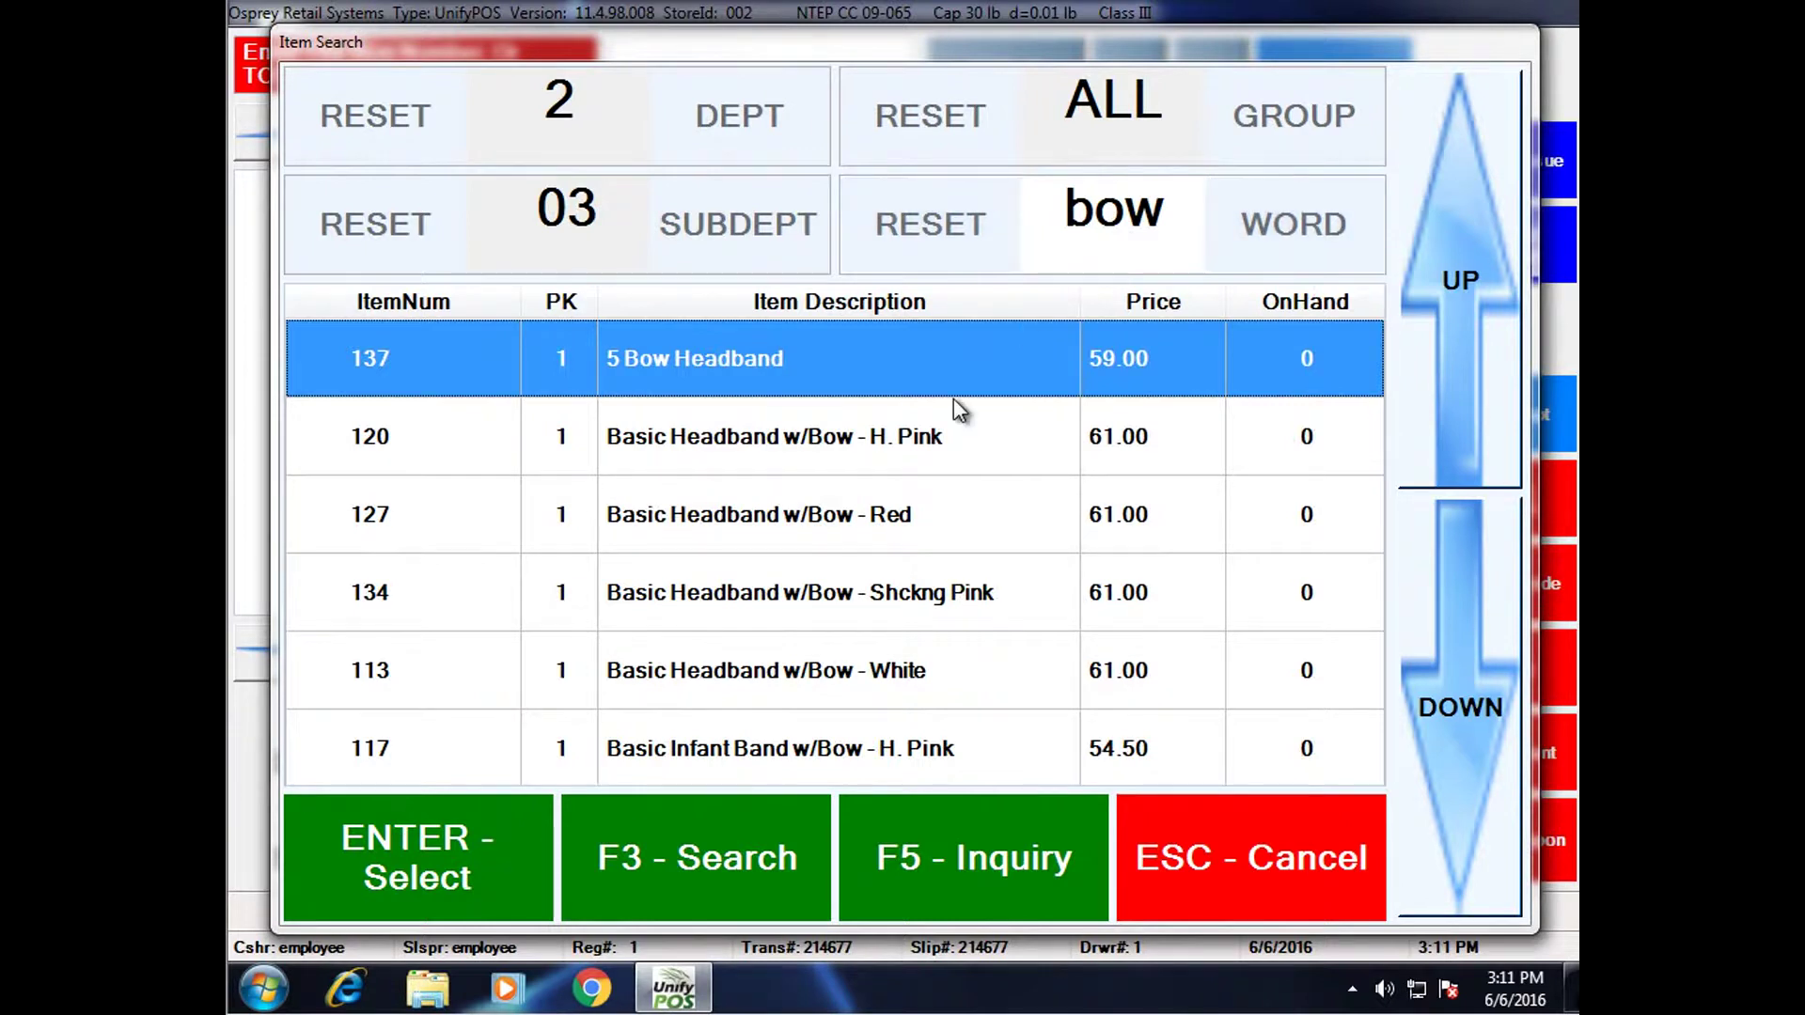
# Page down the bow results and select Halloween Bow.
pyautogui.click(1469, 738)
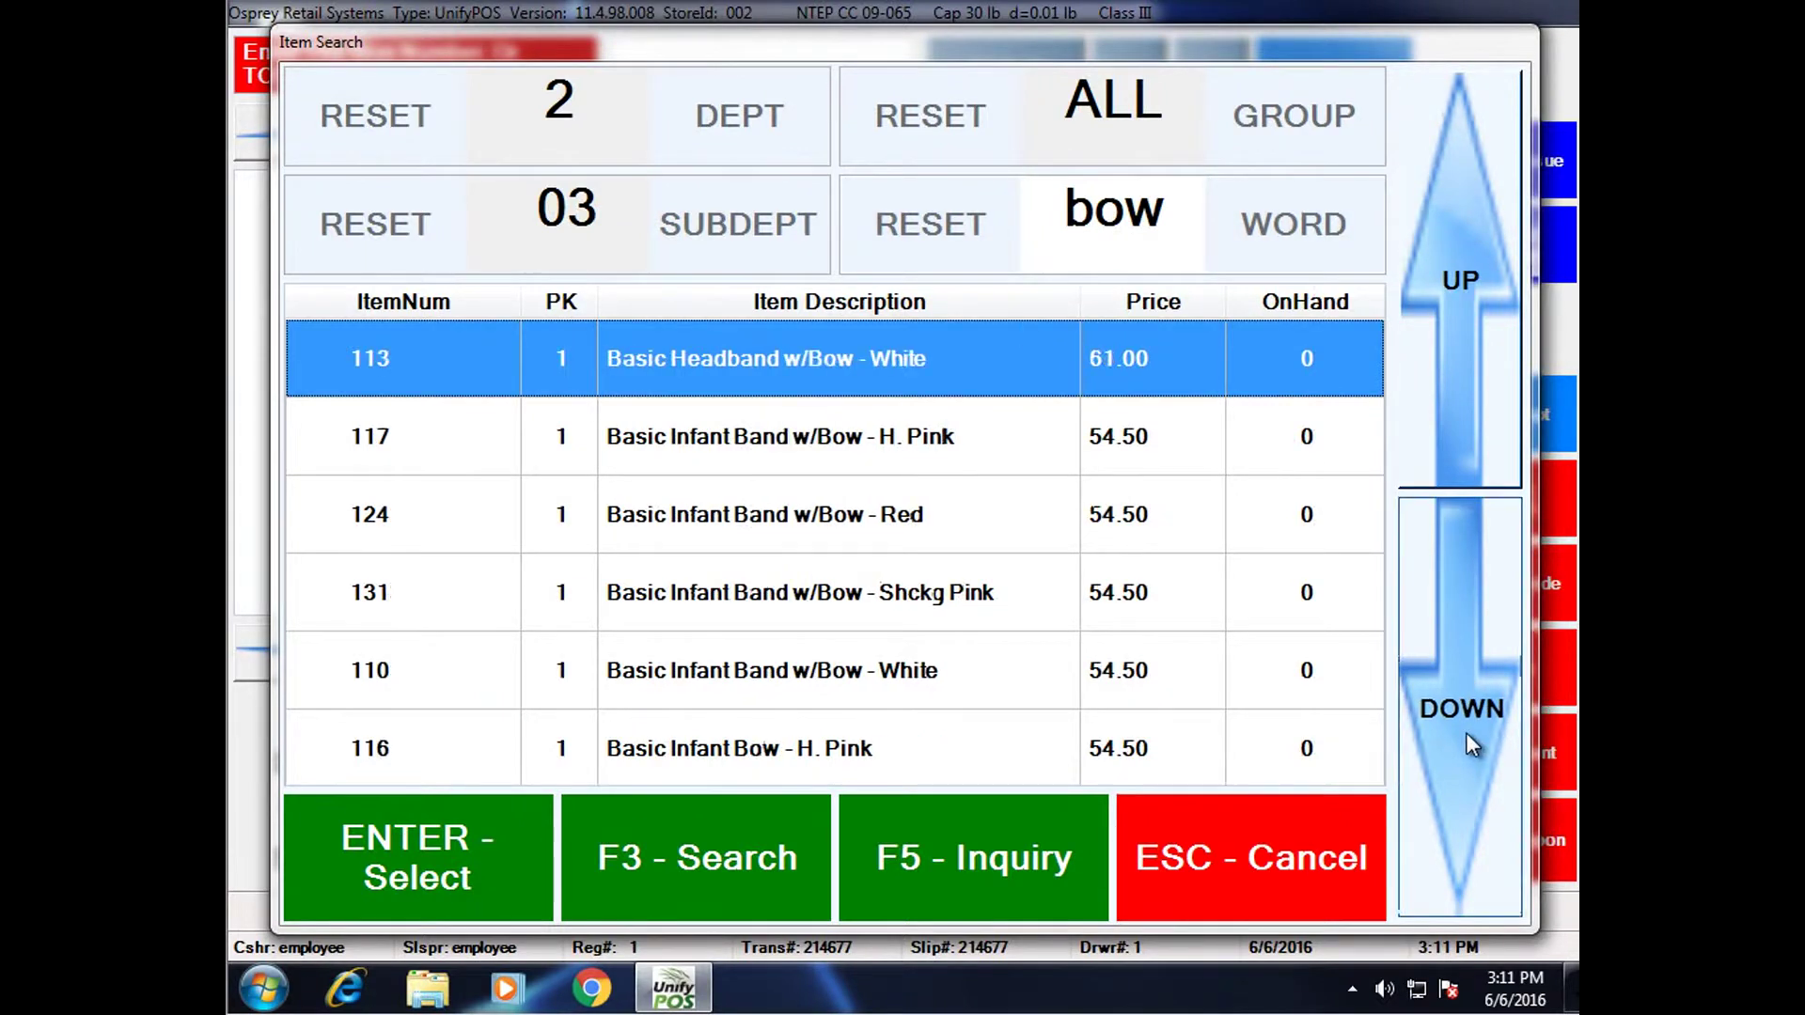
pyautogui.click(1467, 738)
pyautogui.click(1466, 738)
pyautogui.click(1467, 738)
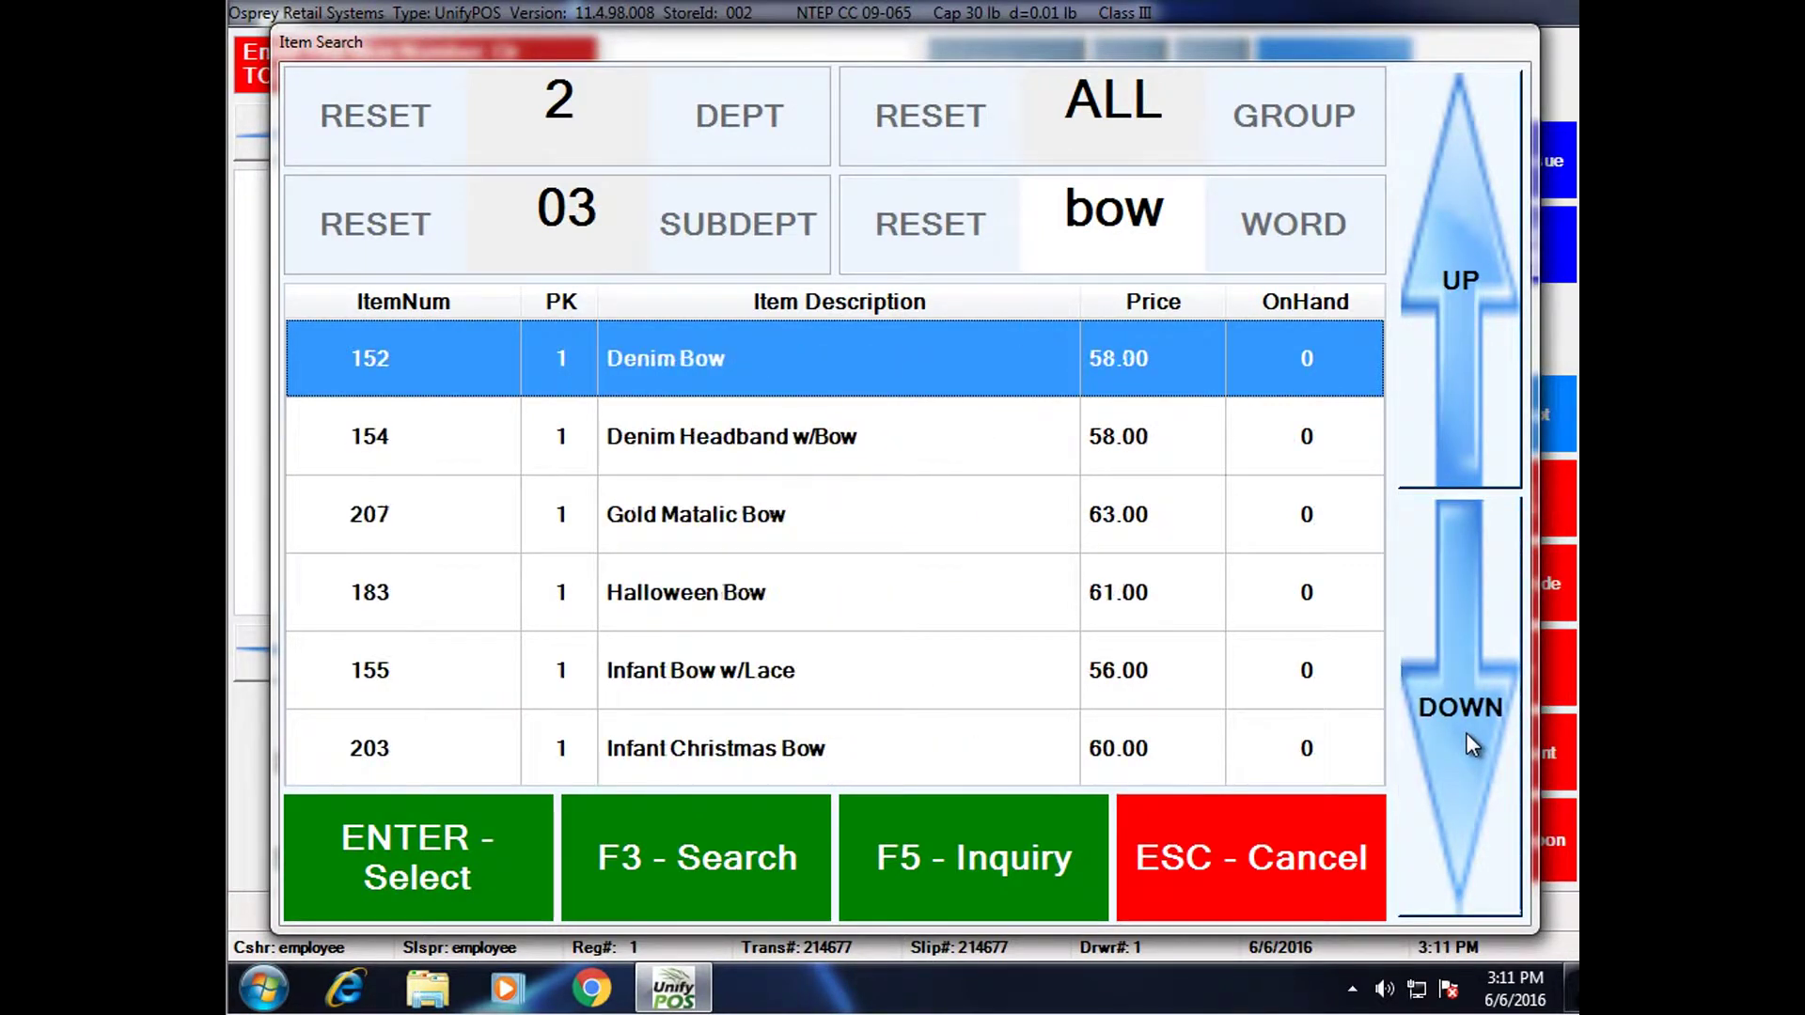
pyautogui.click(905, 598)
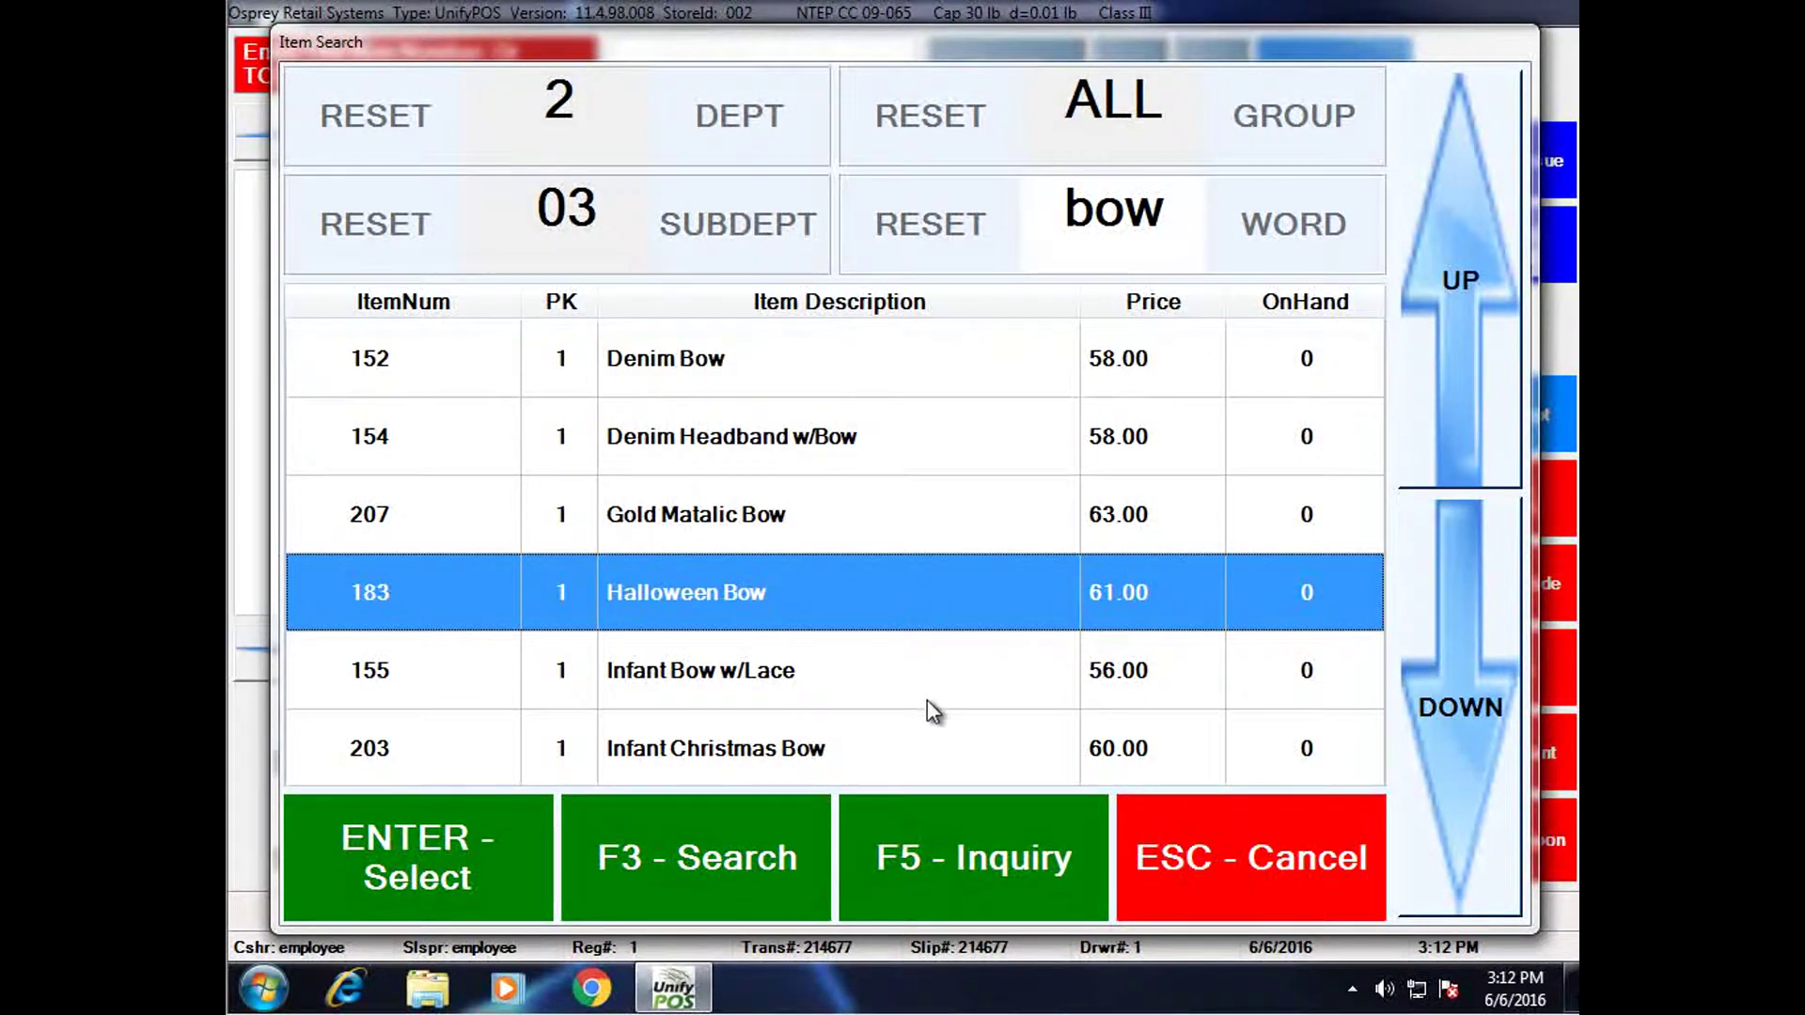
# Sell 3 Halloween Bows at 61.00 each, making the sale total $192.15.
pyautogui.click(493, 860)
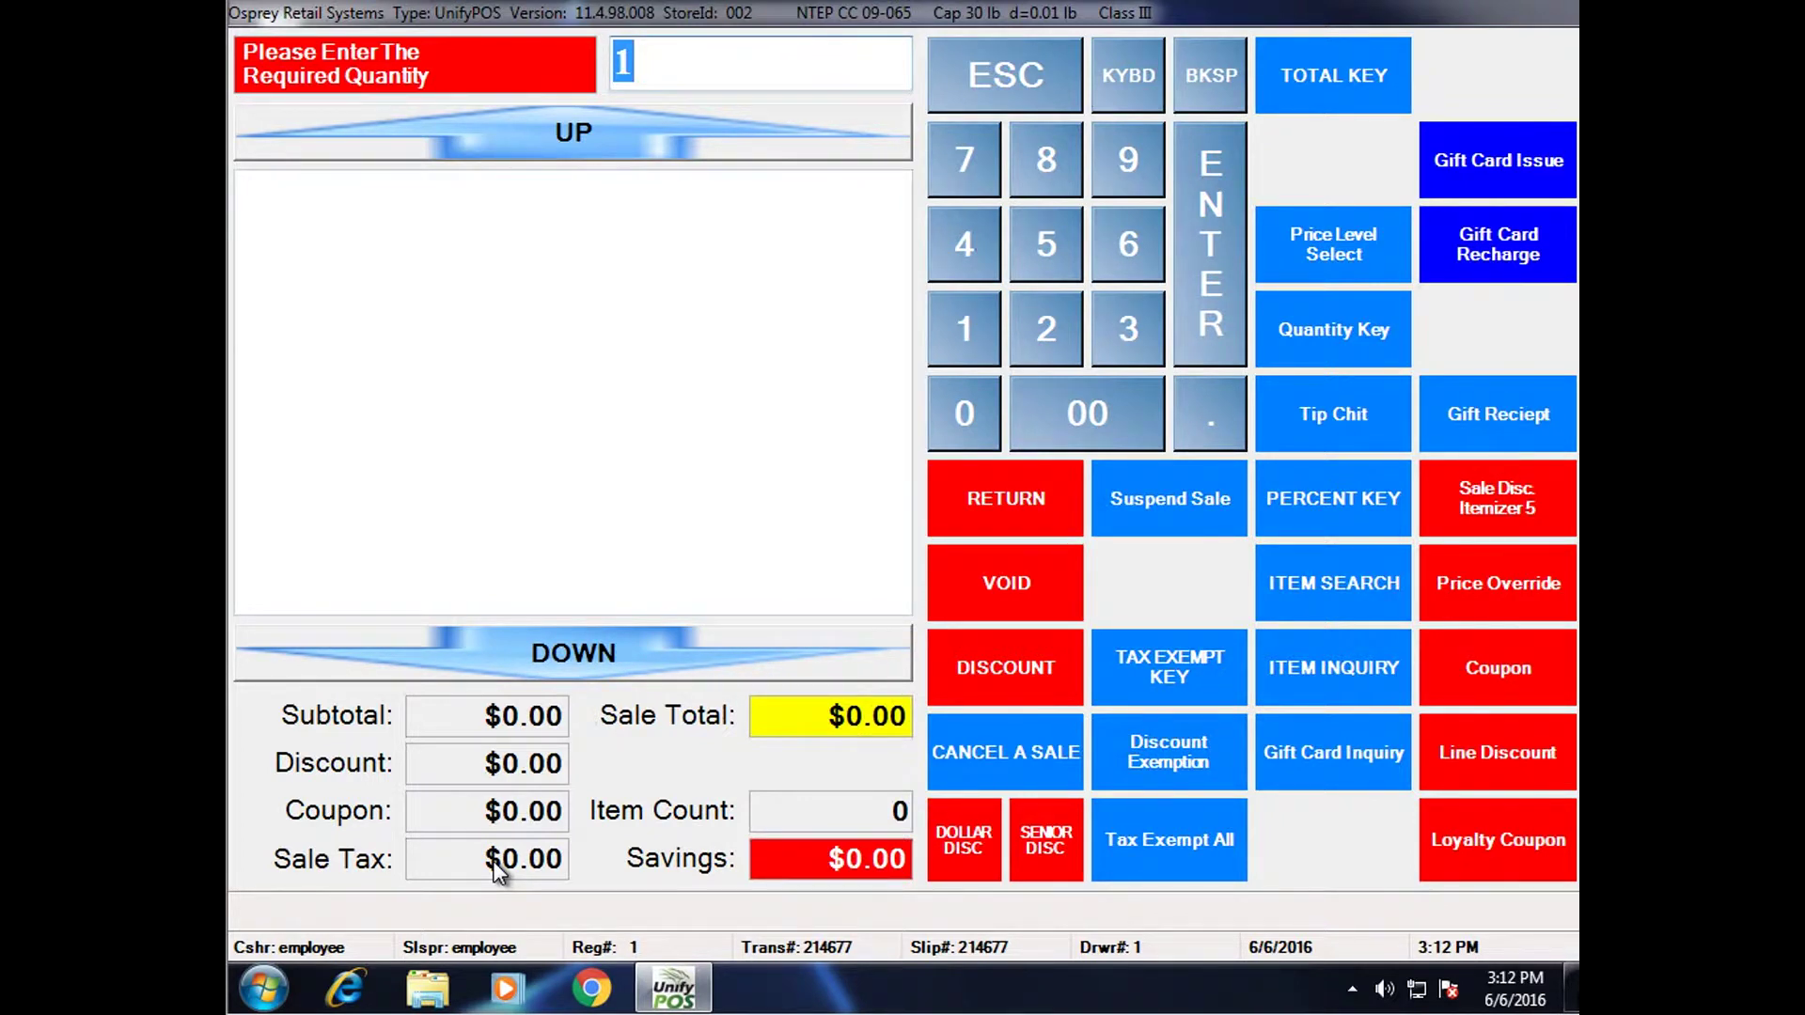
pyautogui.write('3')
pyautogui.press('Return')
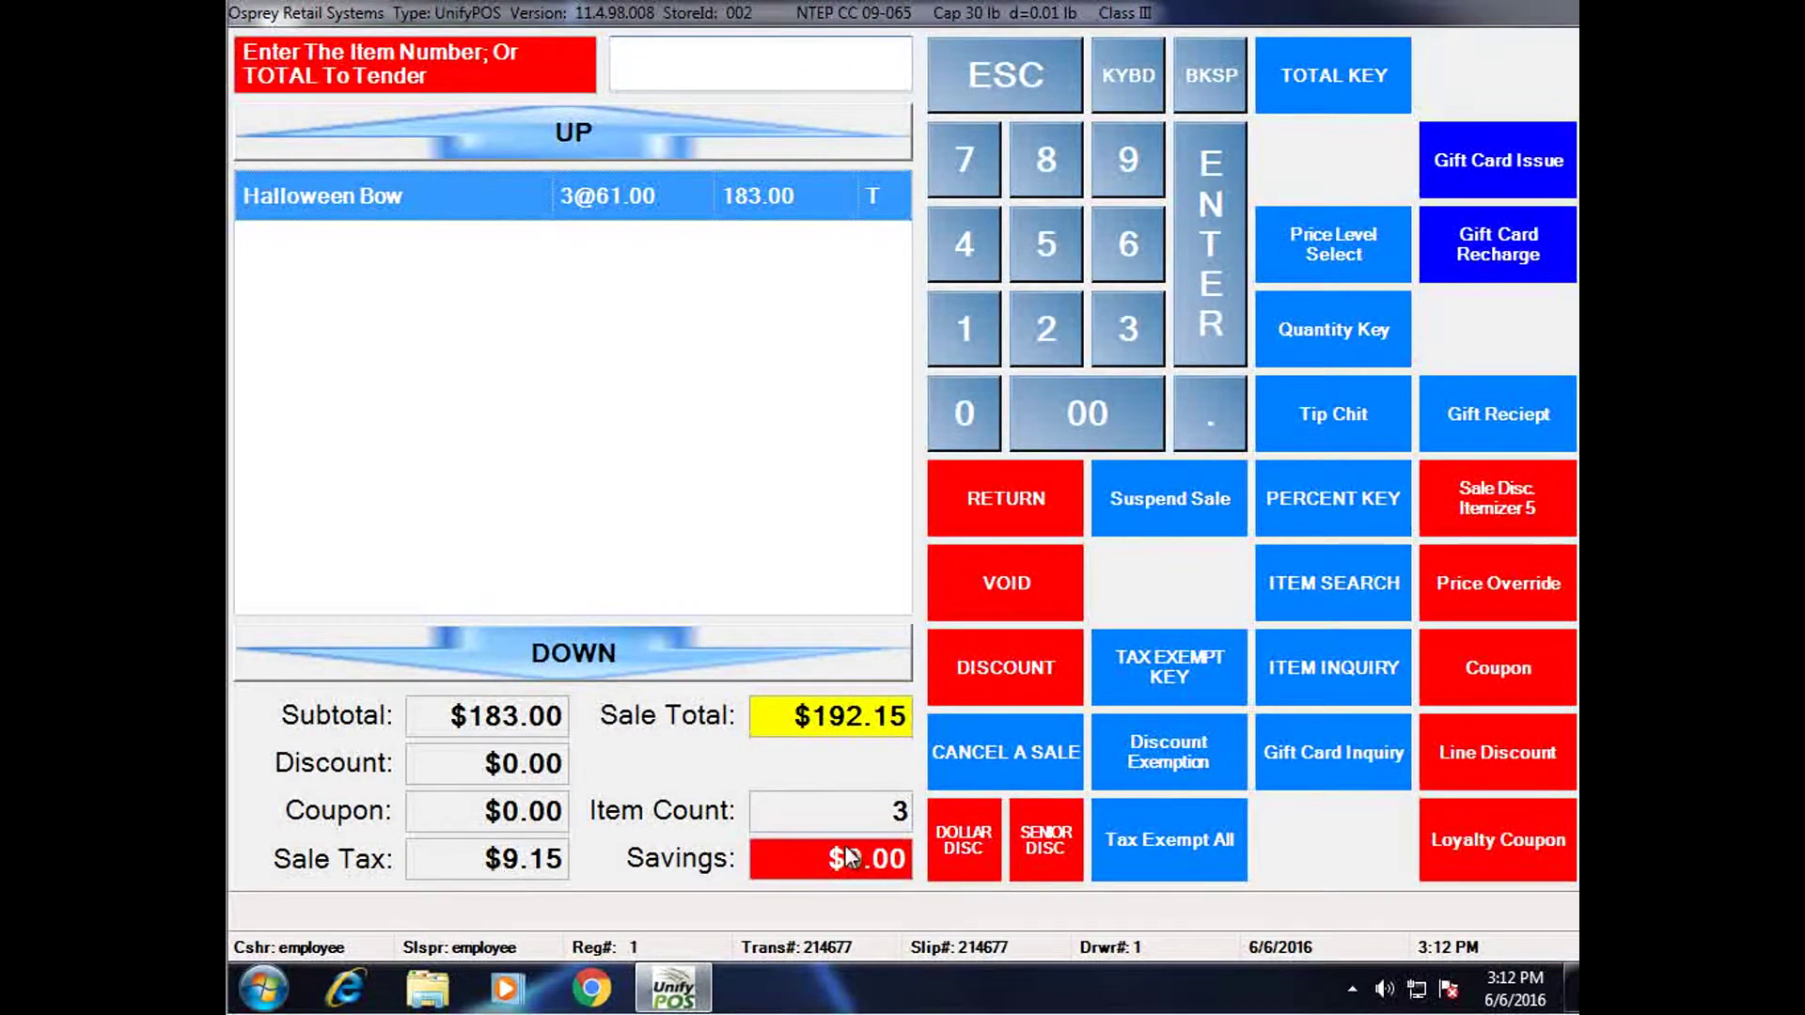
# Search department 2 - Products again and select the 13 oz. David's Shalom Tearless shampoo.
pyautogui.click(1346, 595)
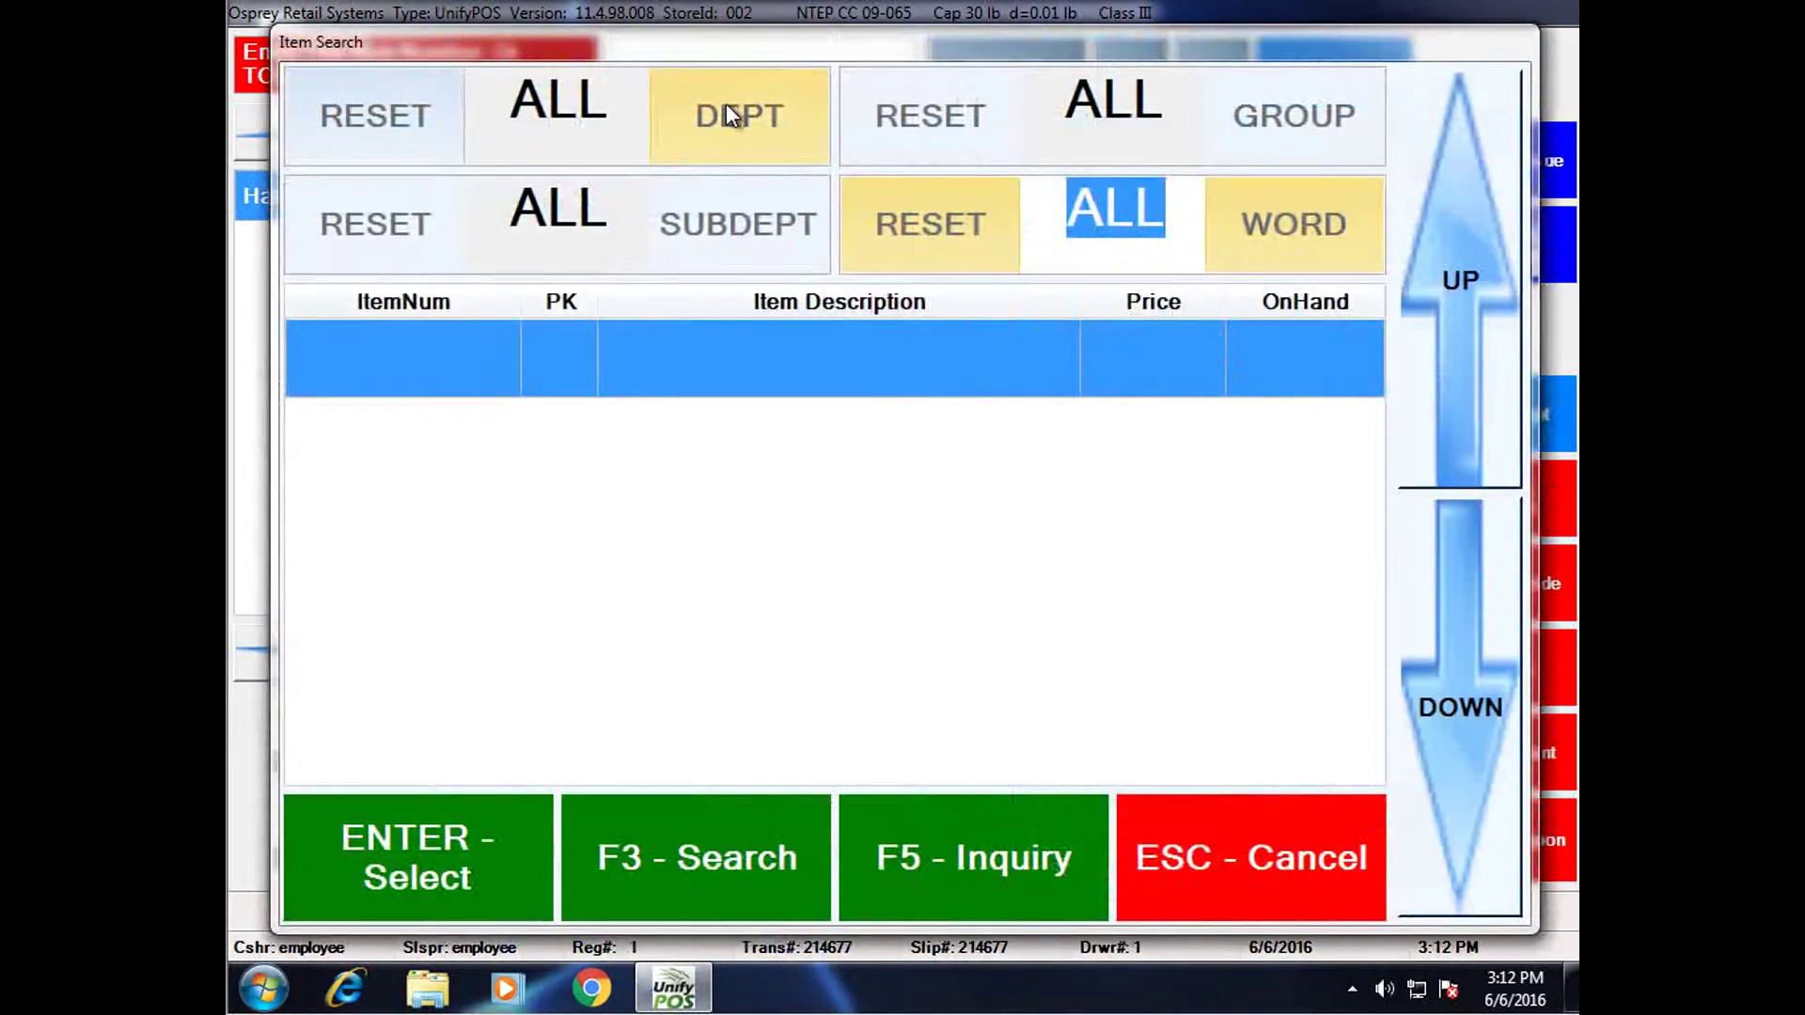
pyautogui.click(725, 111)
pyautogui.click(715, 186)
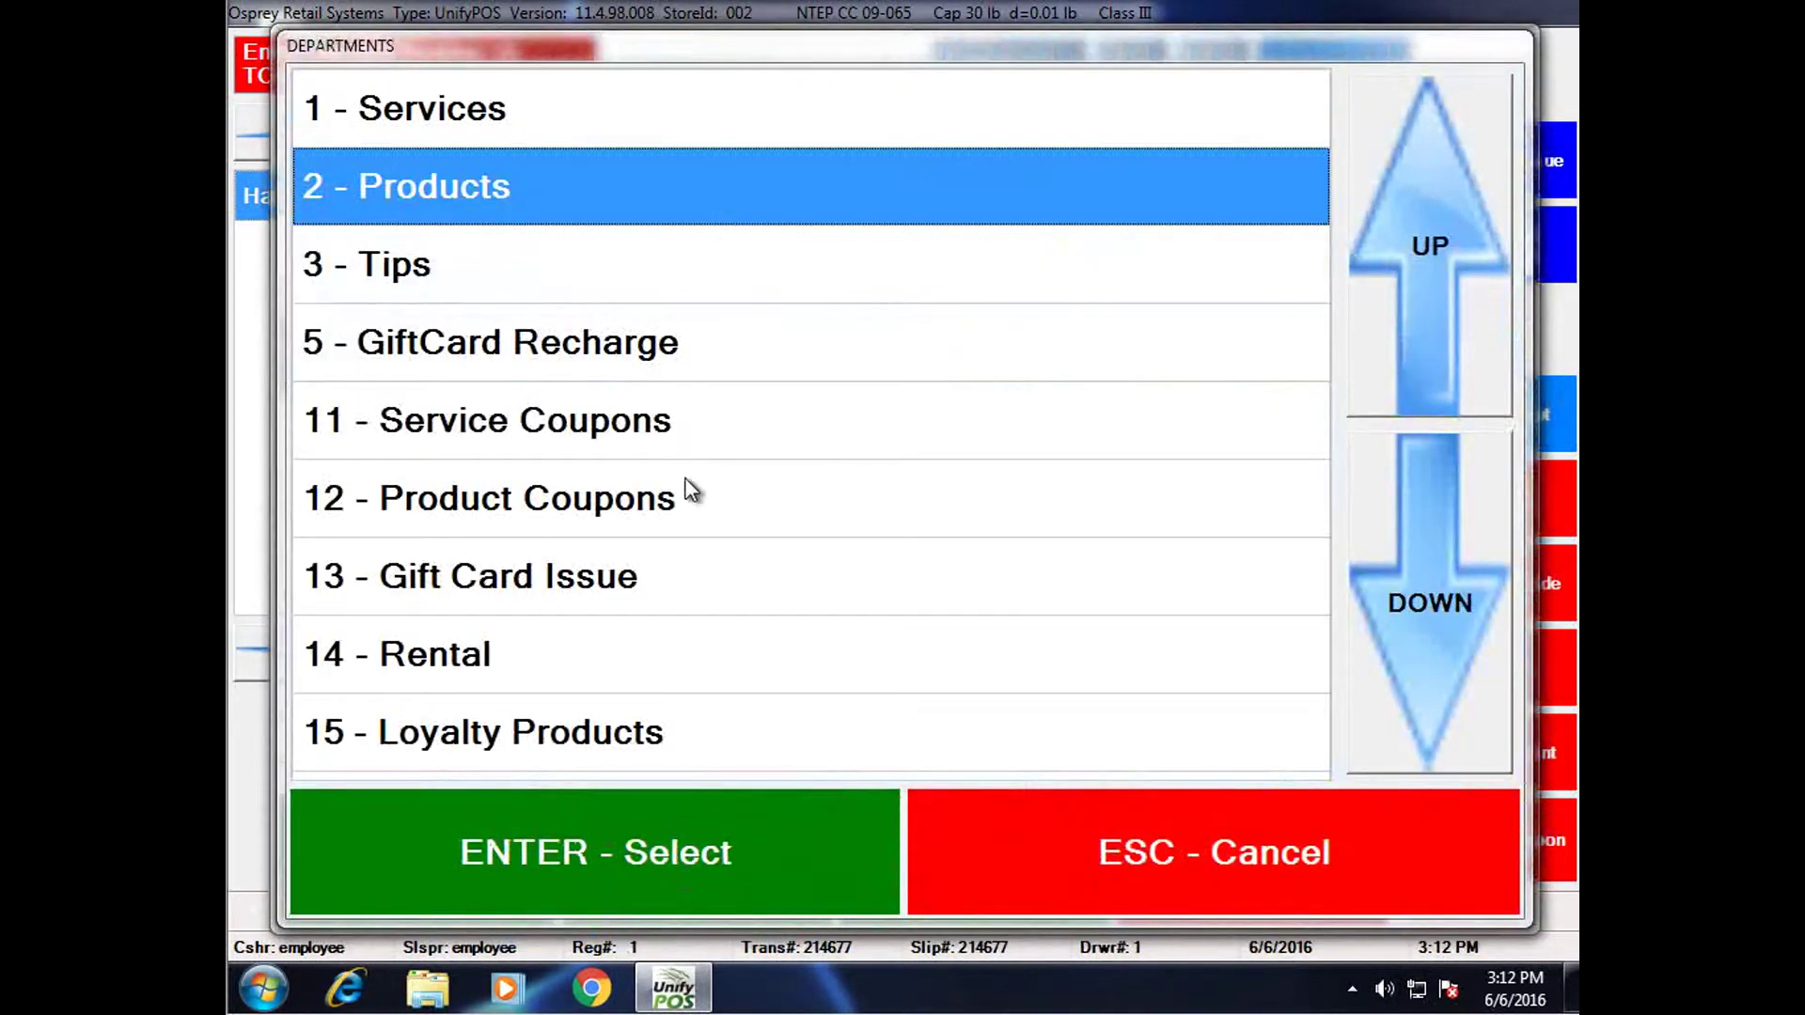
pyautogui.click(658, 842)
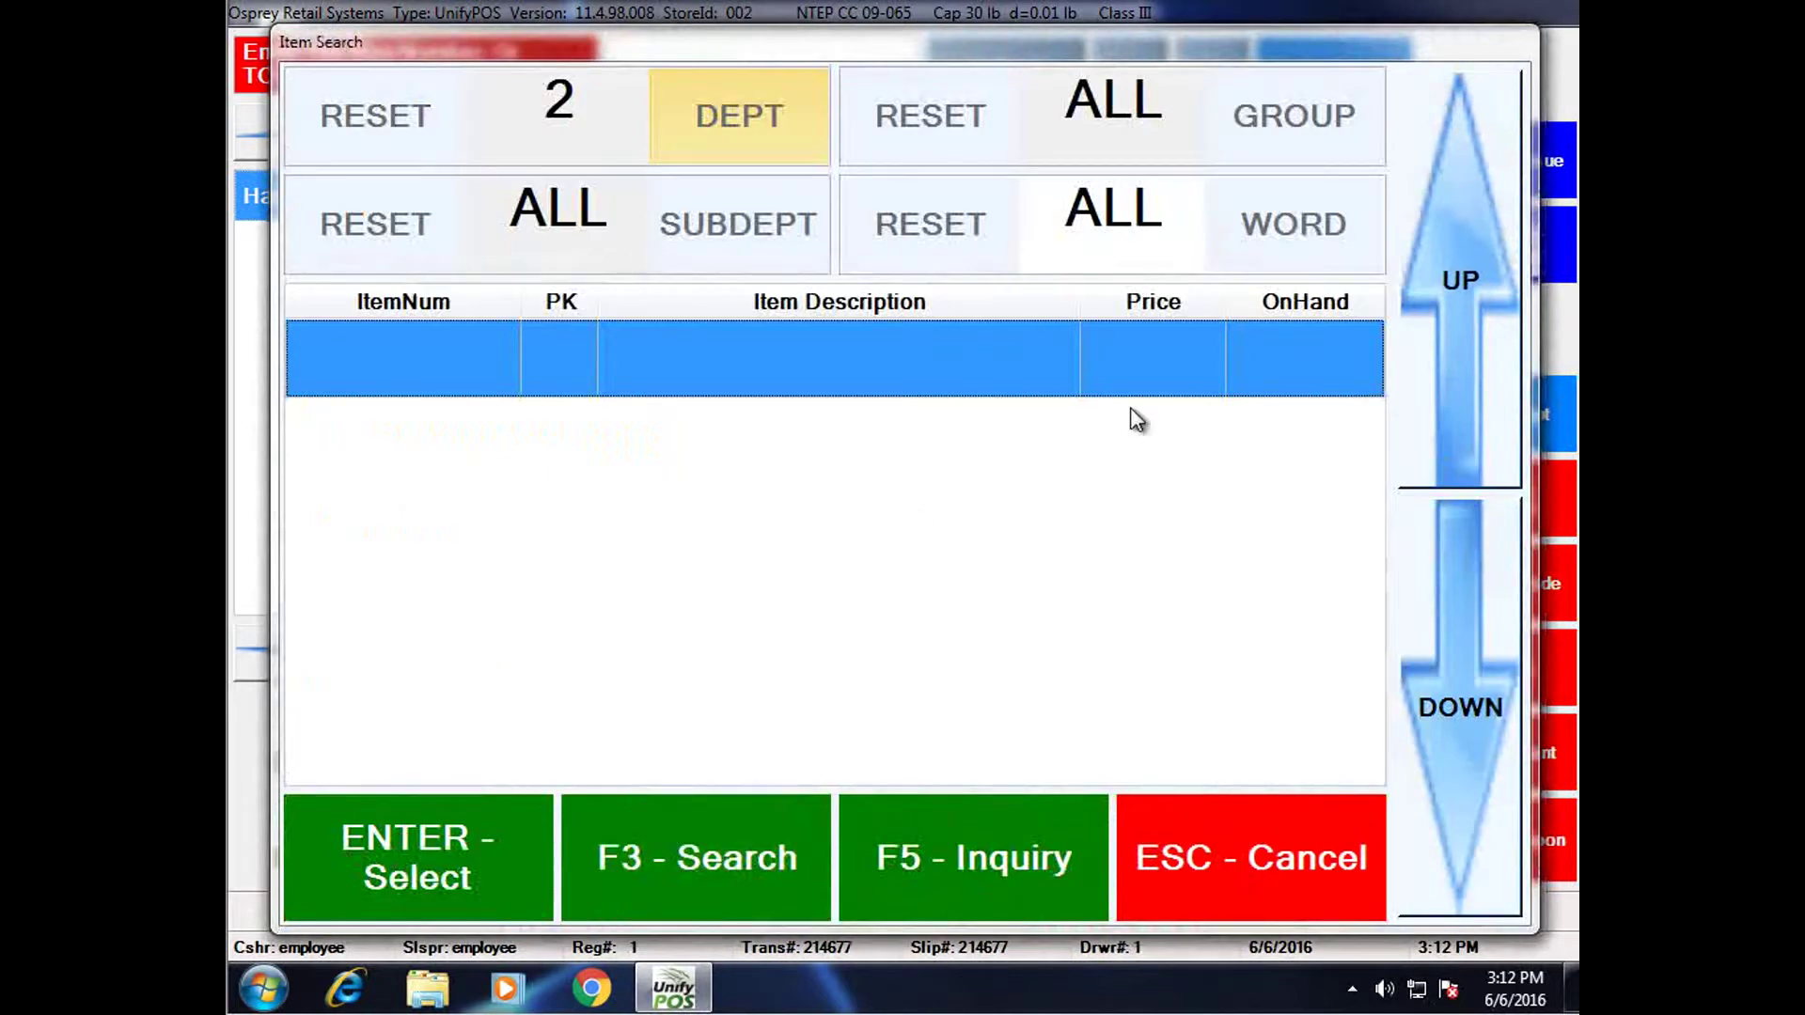
pyautogui.click(707, 867)
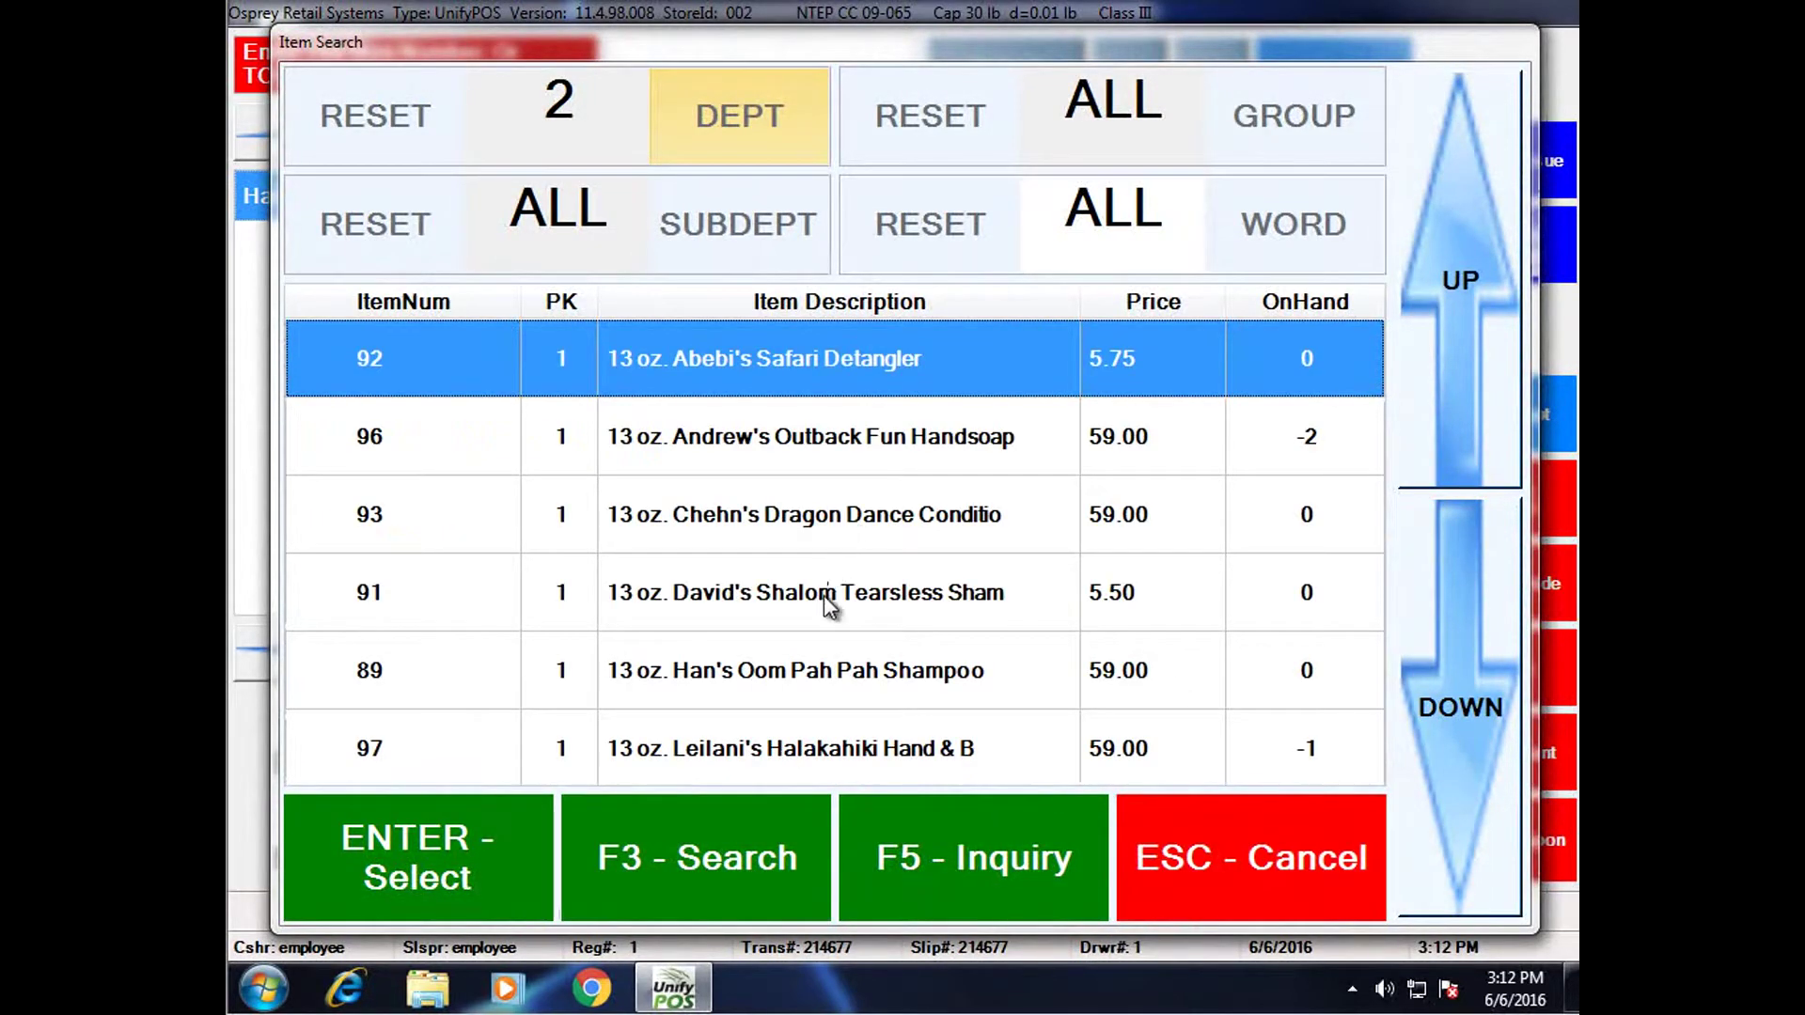
pyautogui.click(823, 595)
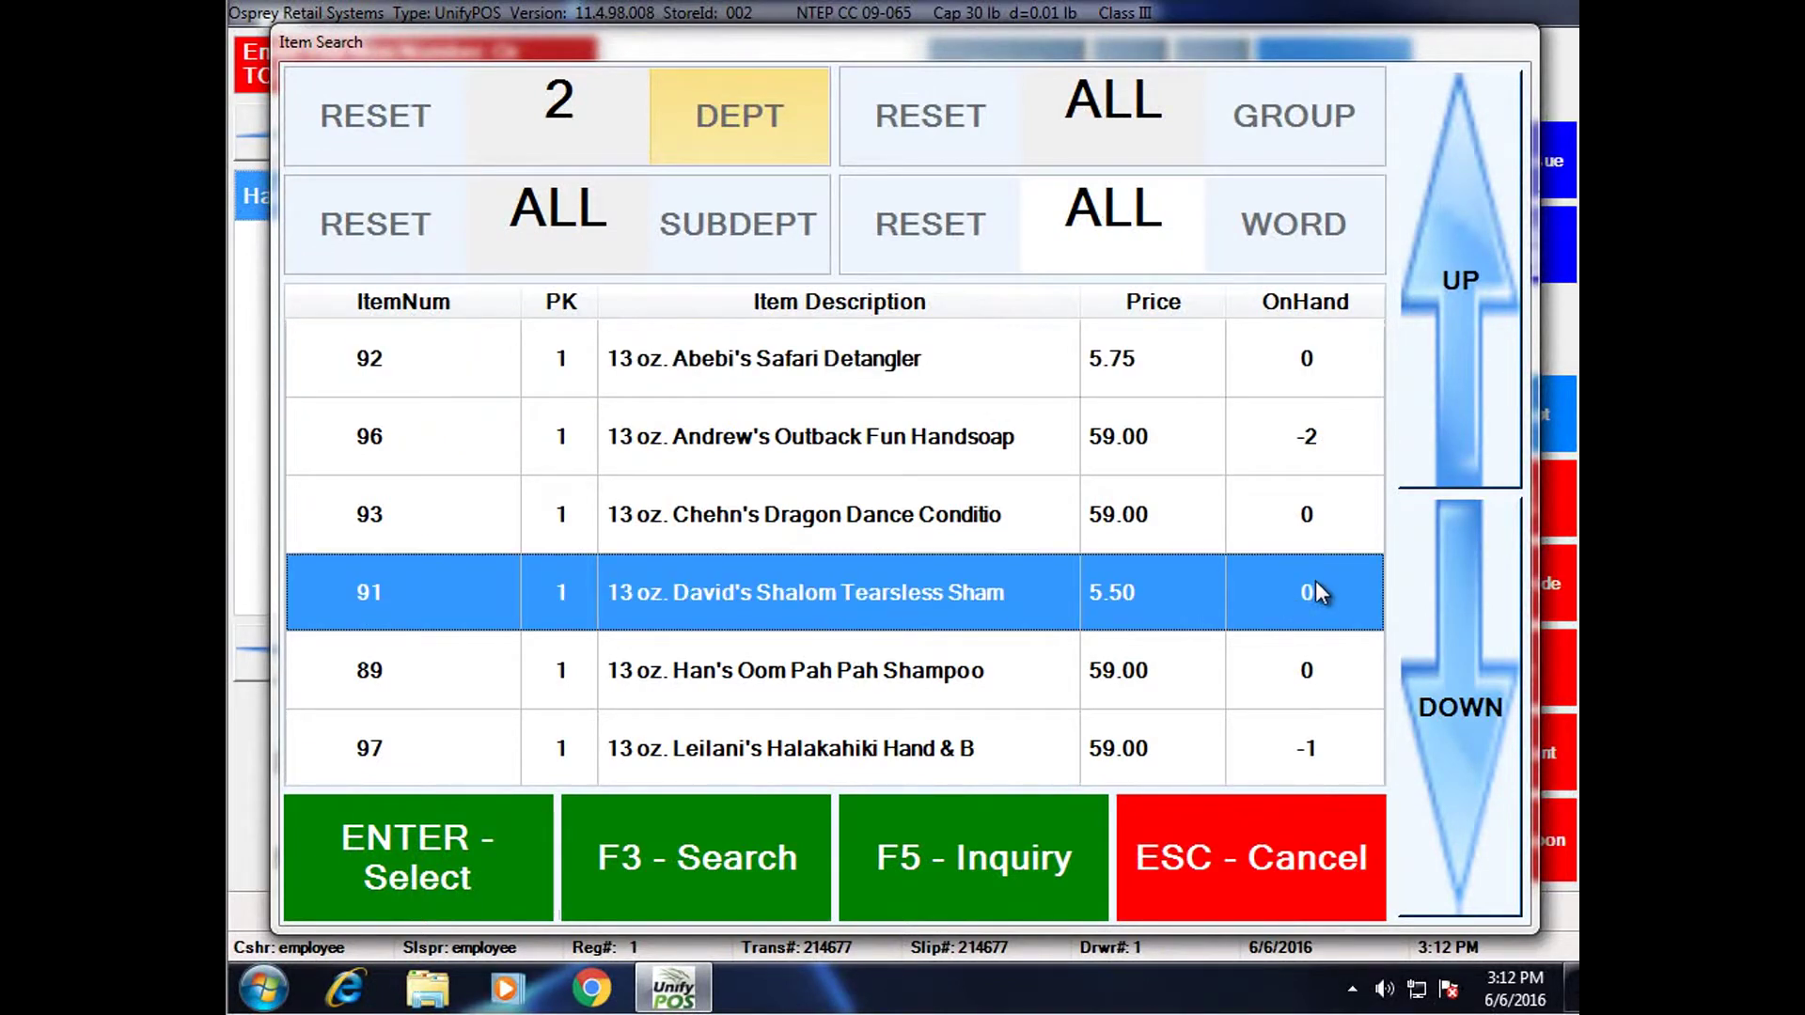
# View item 91's details, then sell one shampoo at 5.50 for a $197.93 total.
pyautogui.click(980, 856)
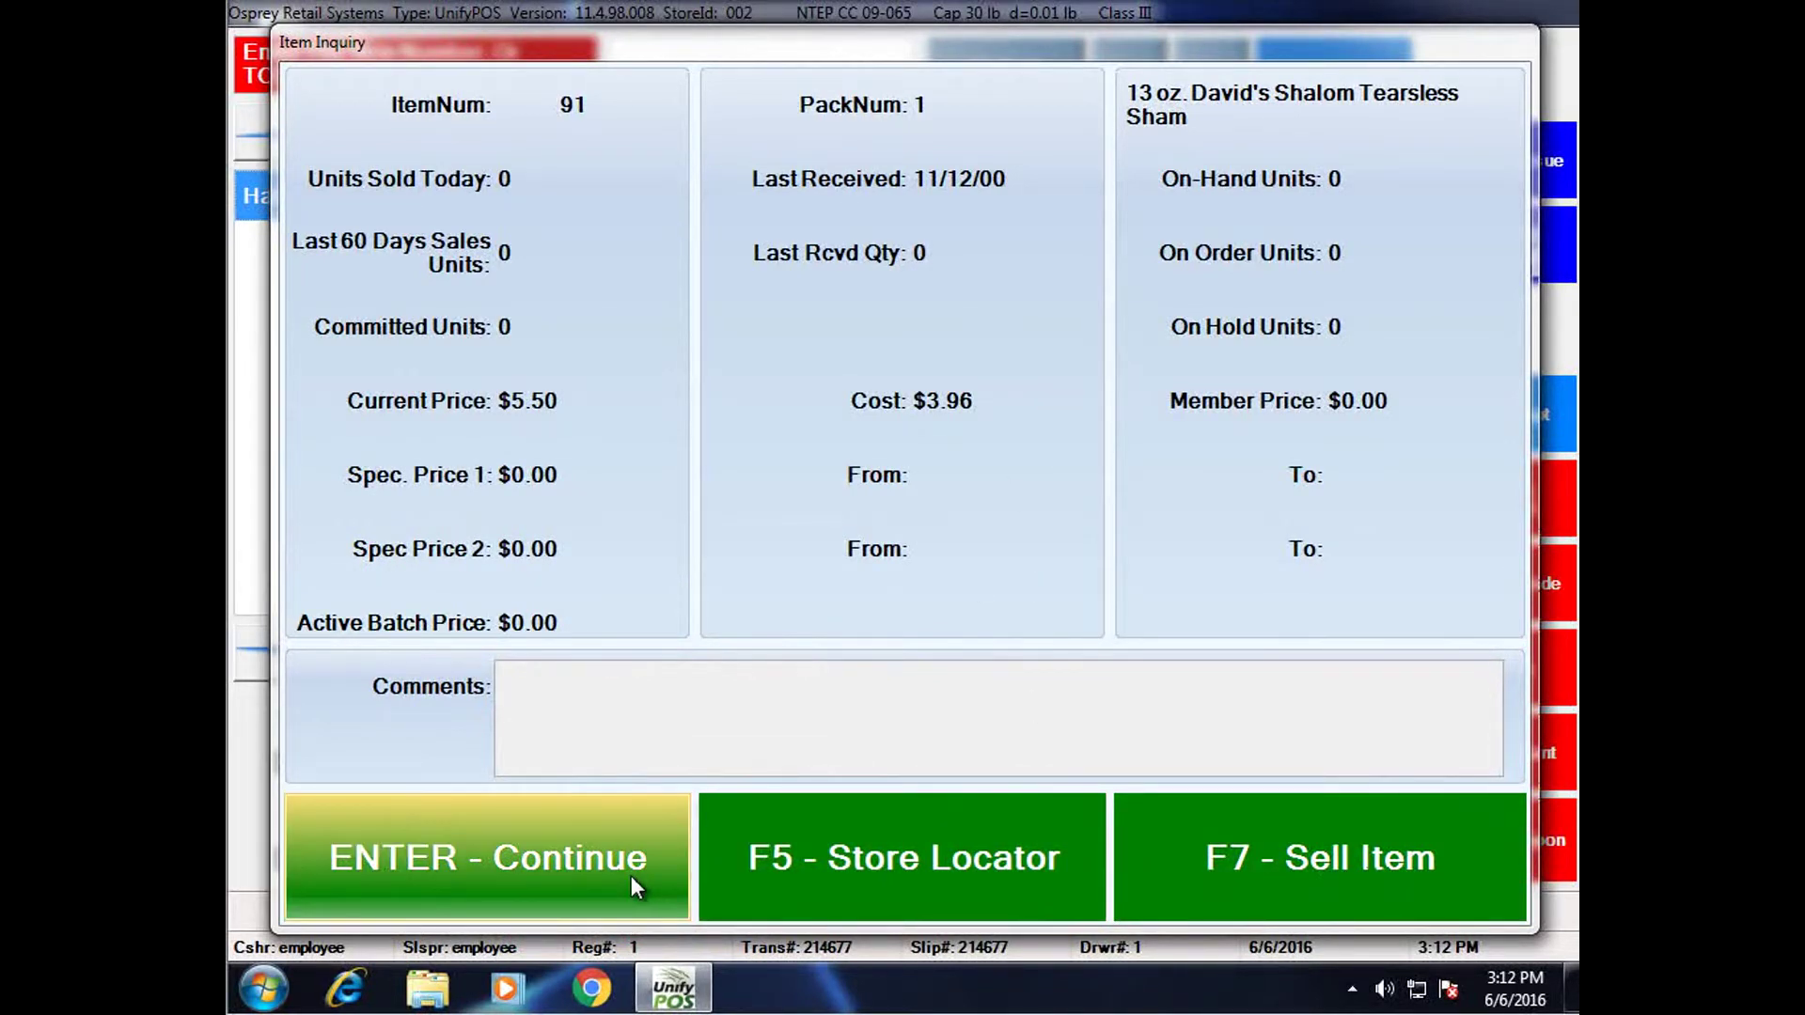
pyautogui.click(1239, 850)
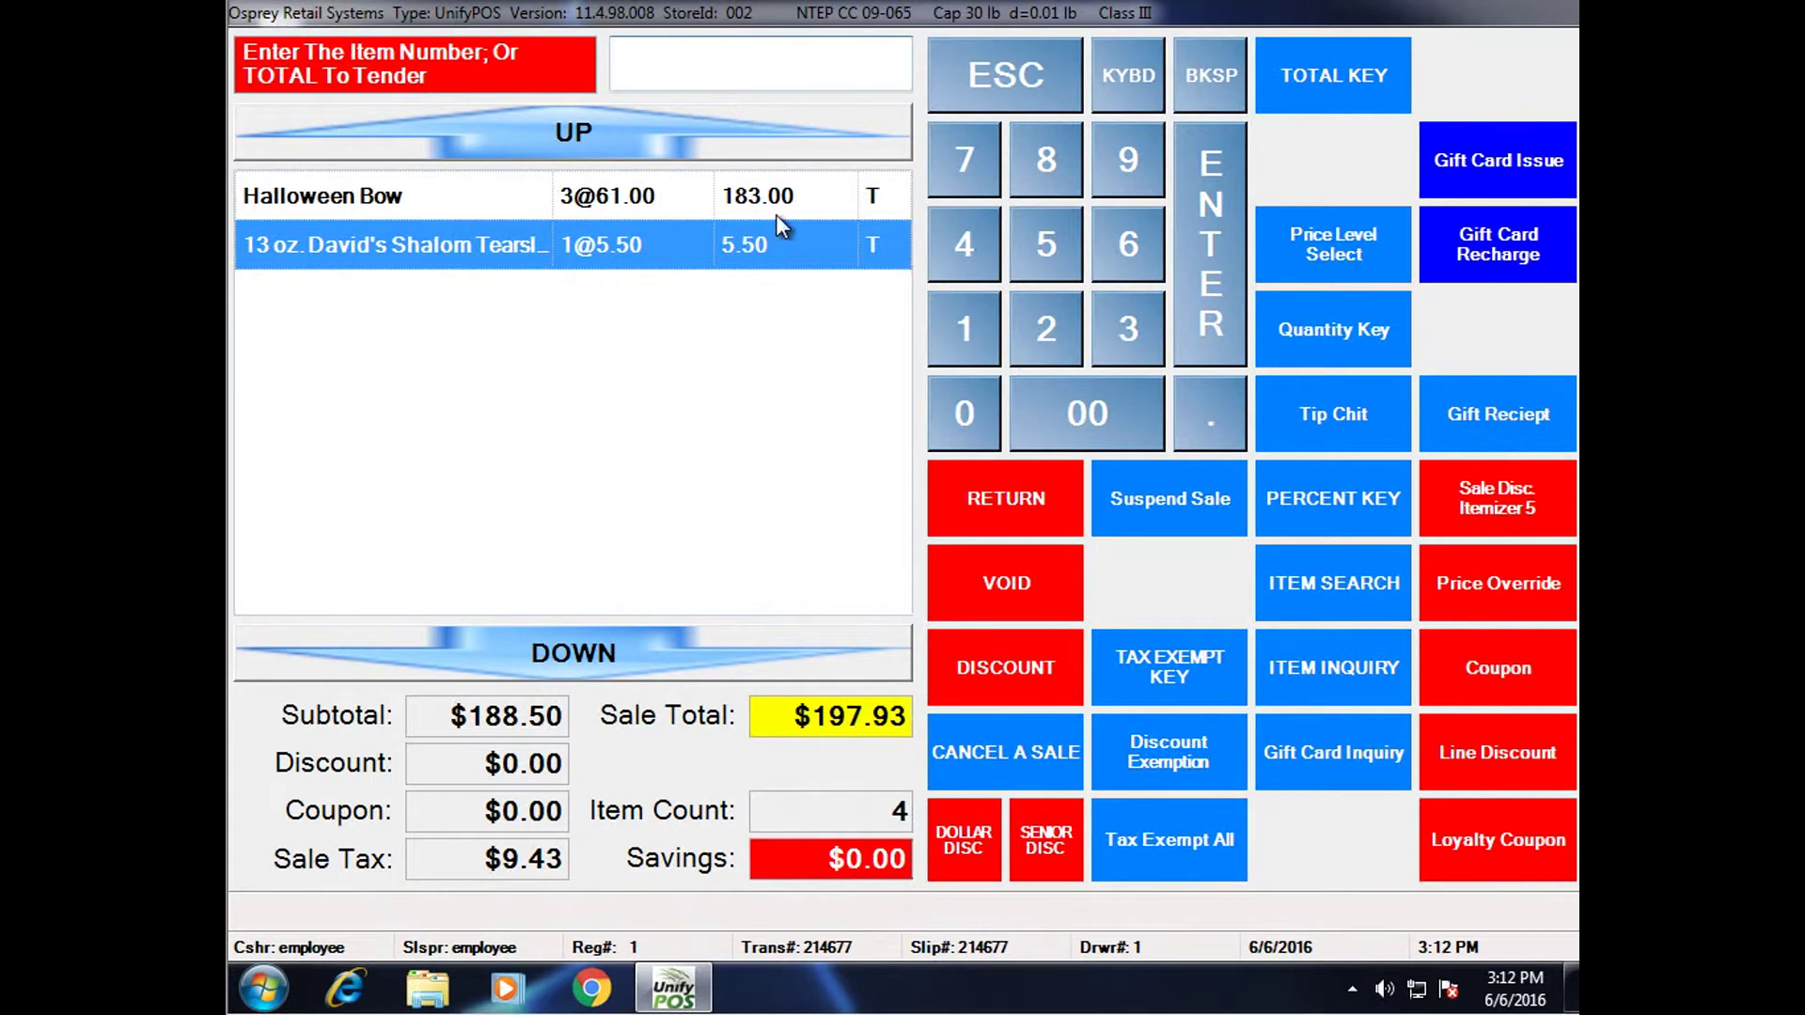
# Find the David's Shalom Tearless shampoo in department 2 and add 4 units at 5.50.
pyautogui.click(1379, 575)
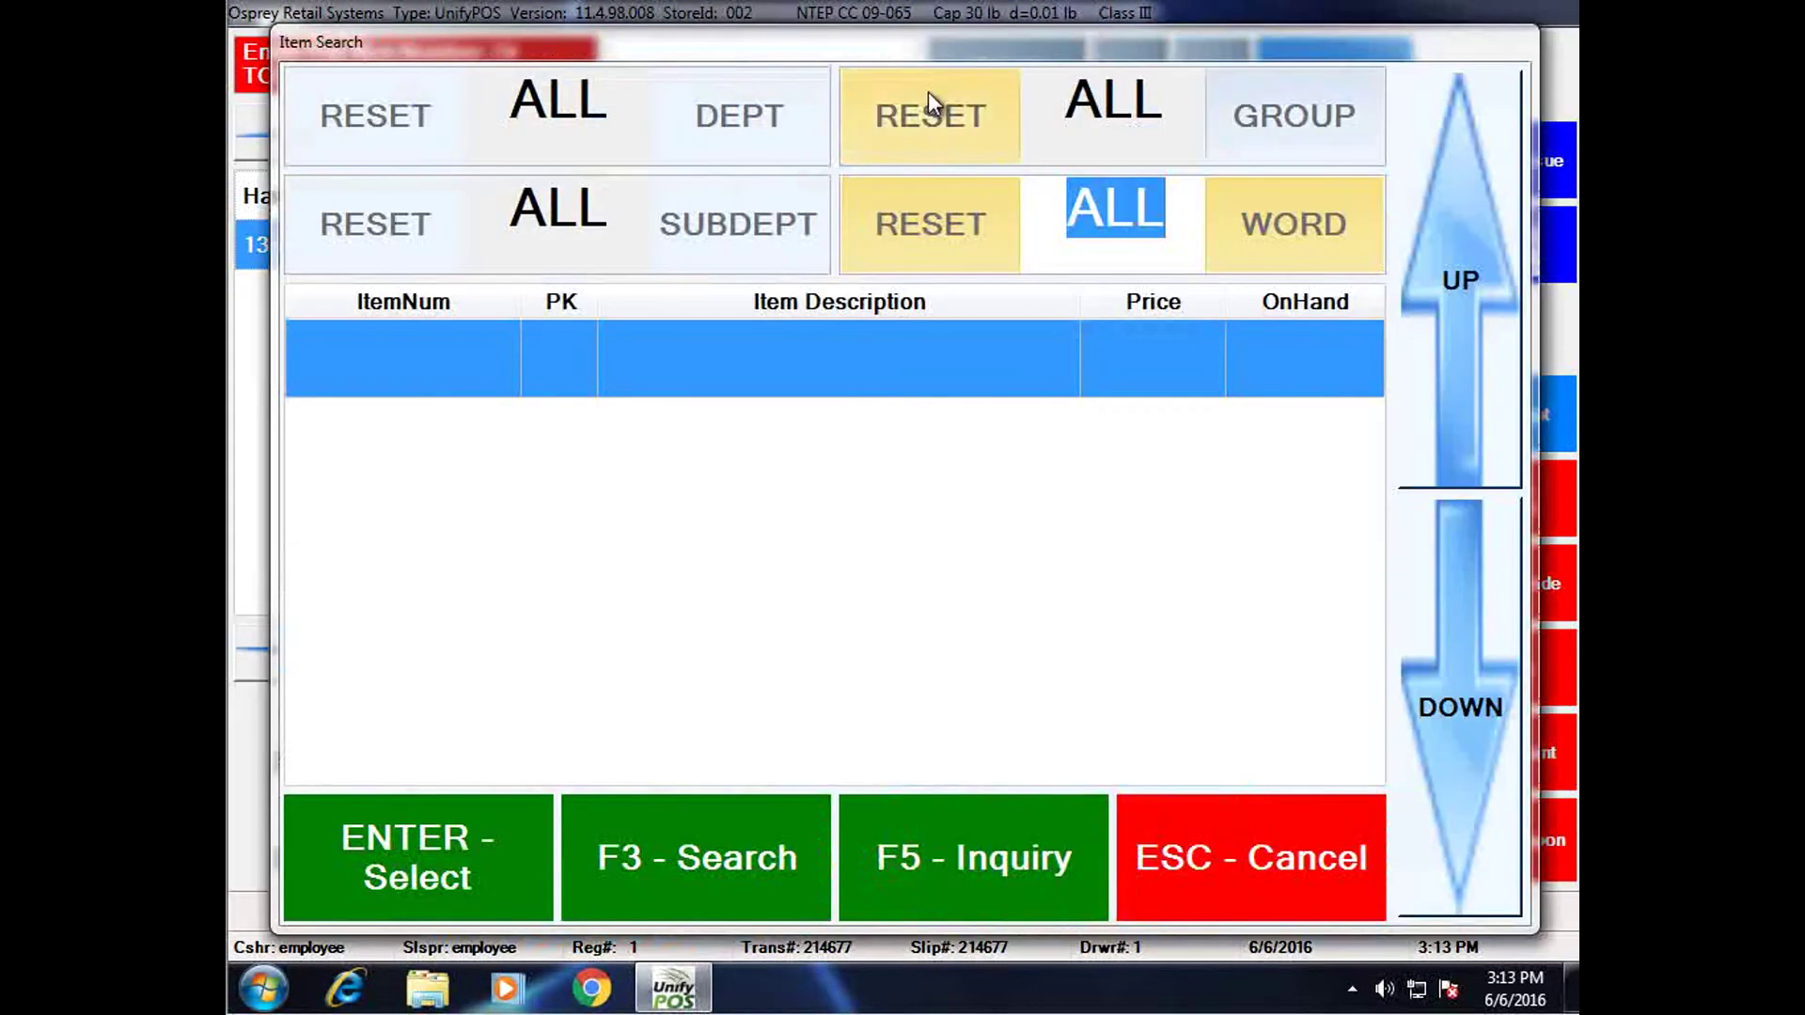
pyautogui.click(735, 116)
pyautogui.click(633, 207)
pyautogui.click(630, 867)
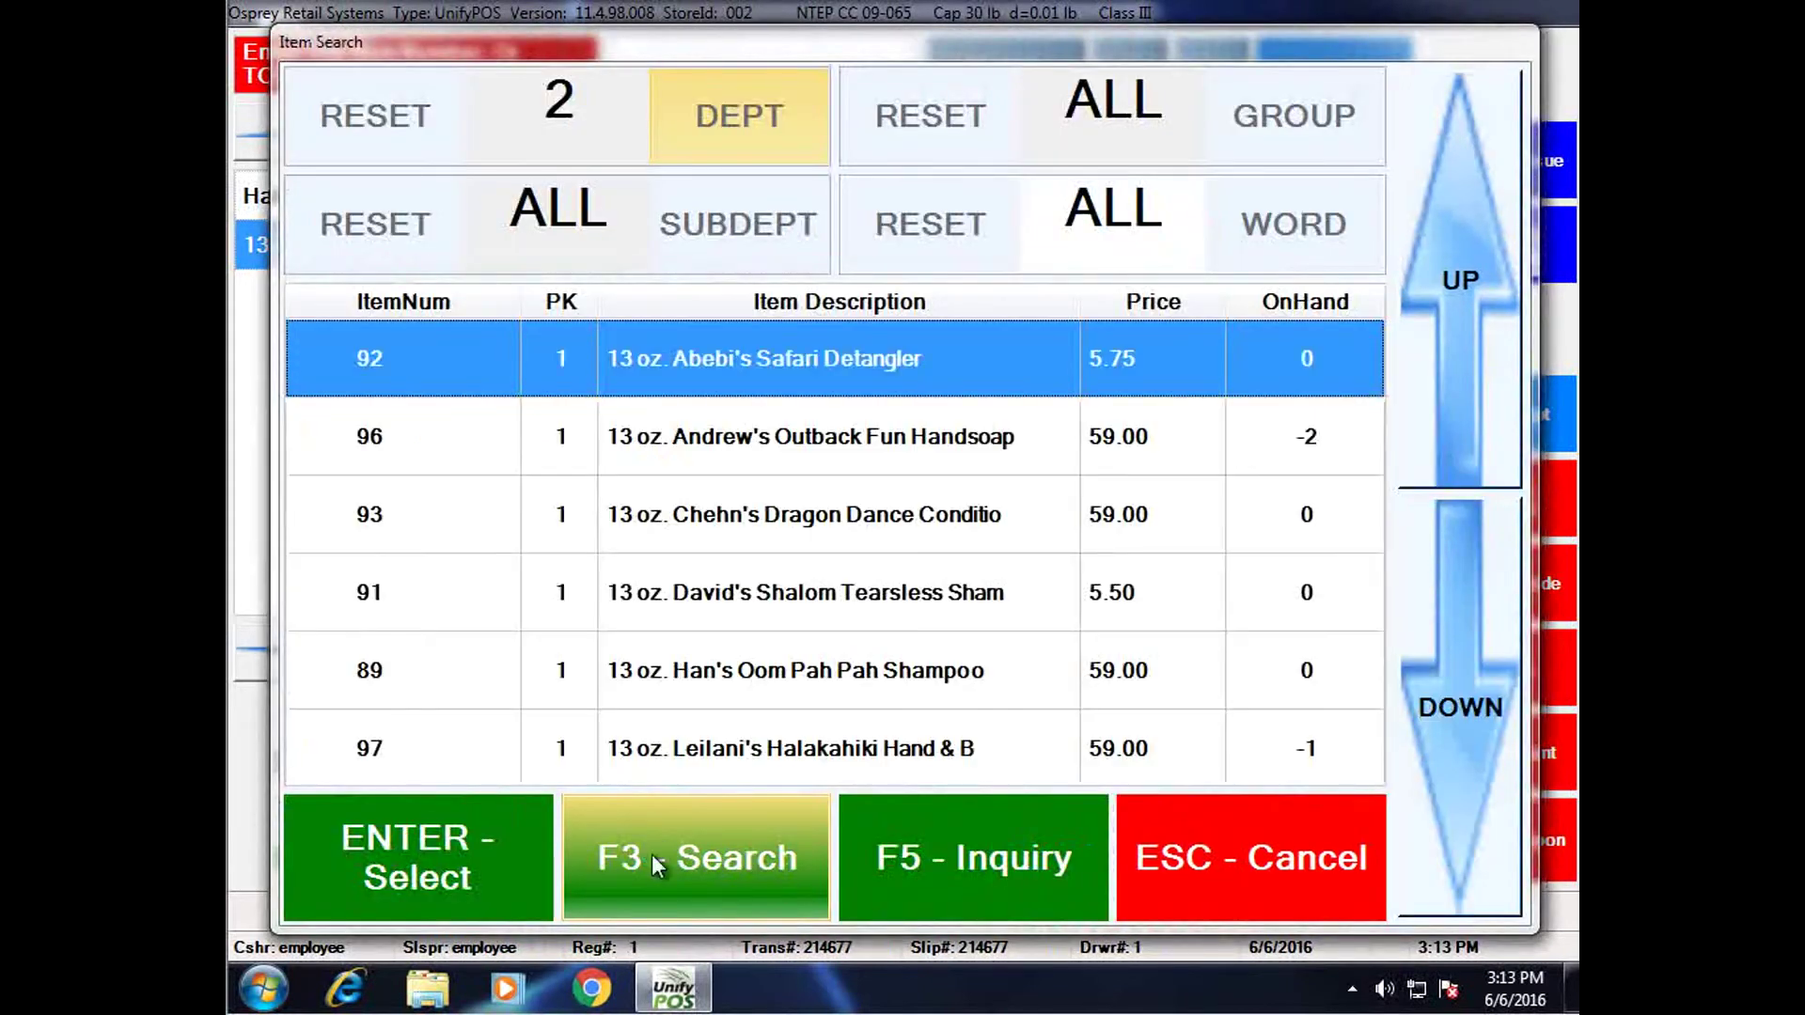
pyautogui.click(817, 594)
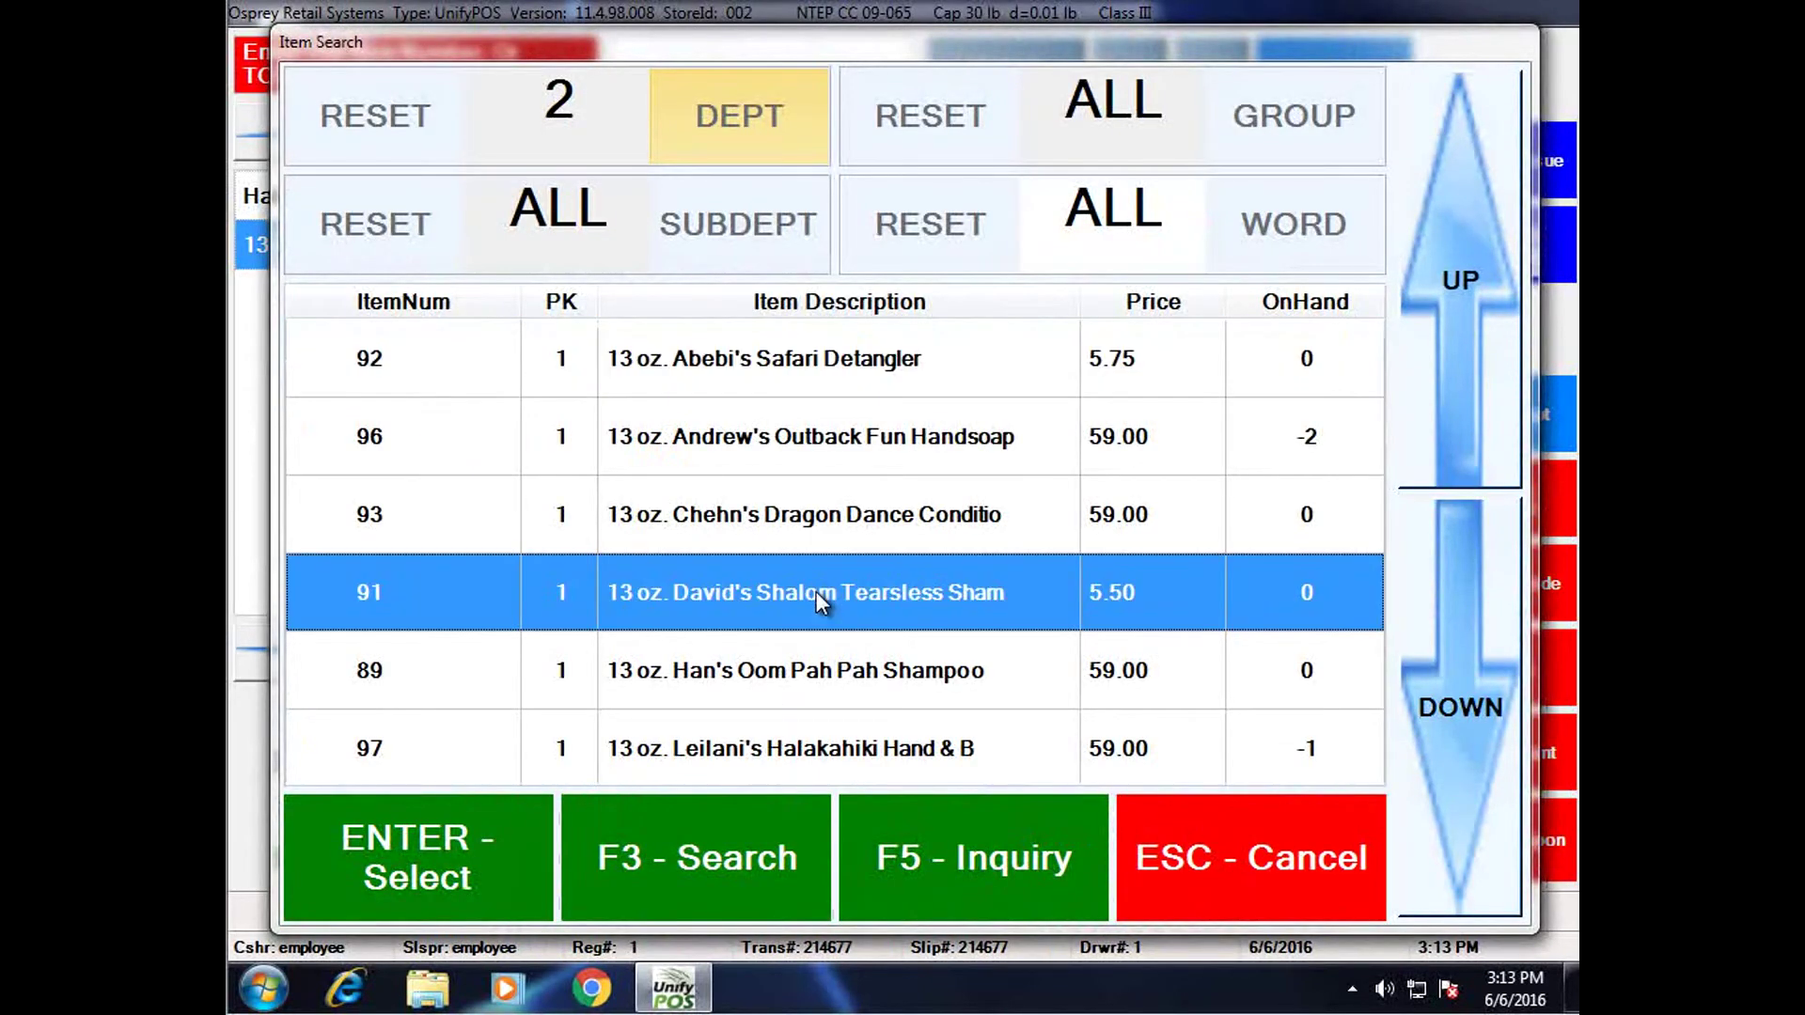
pyautogui.click(490, 883)
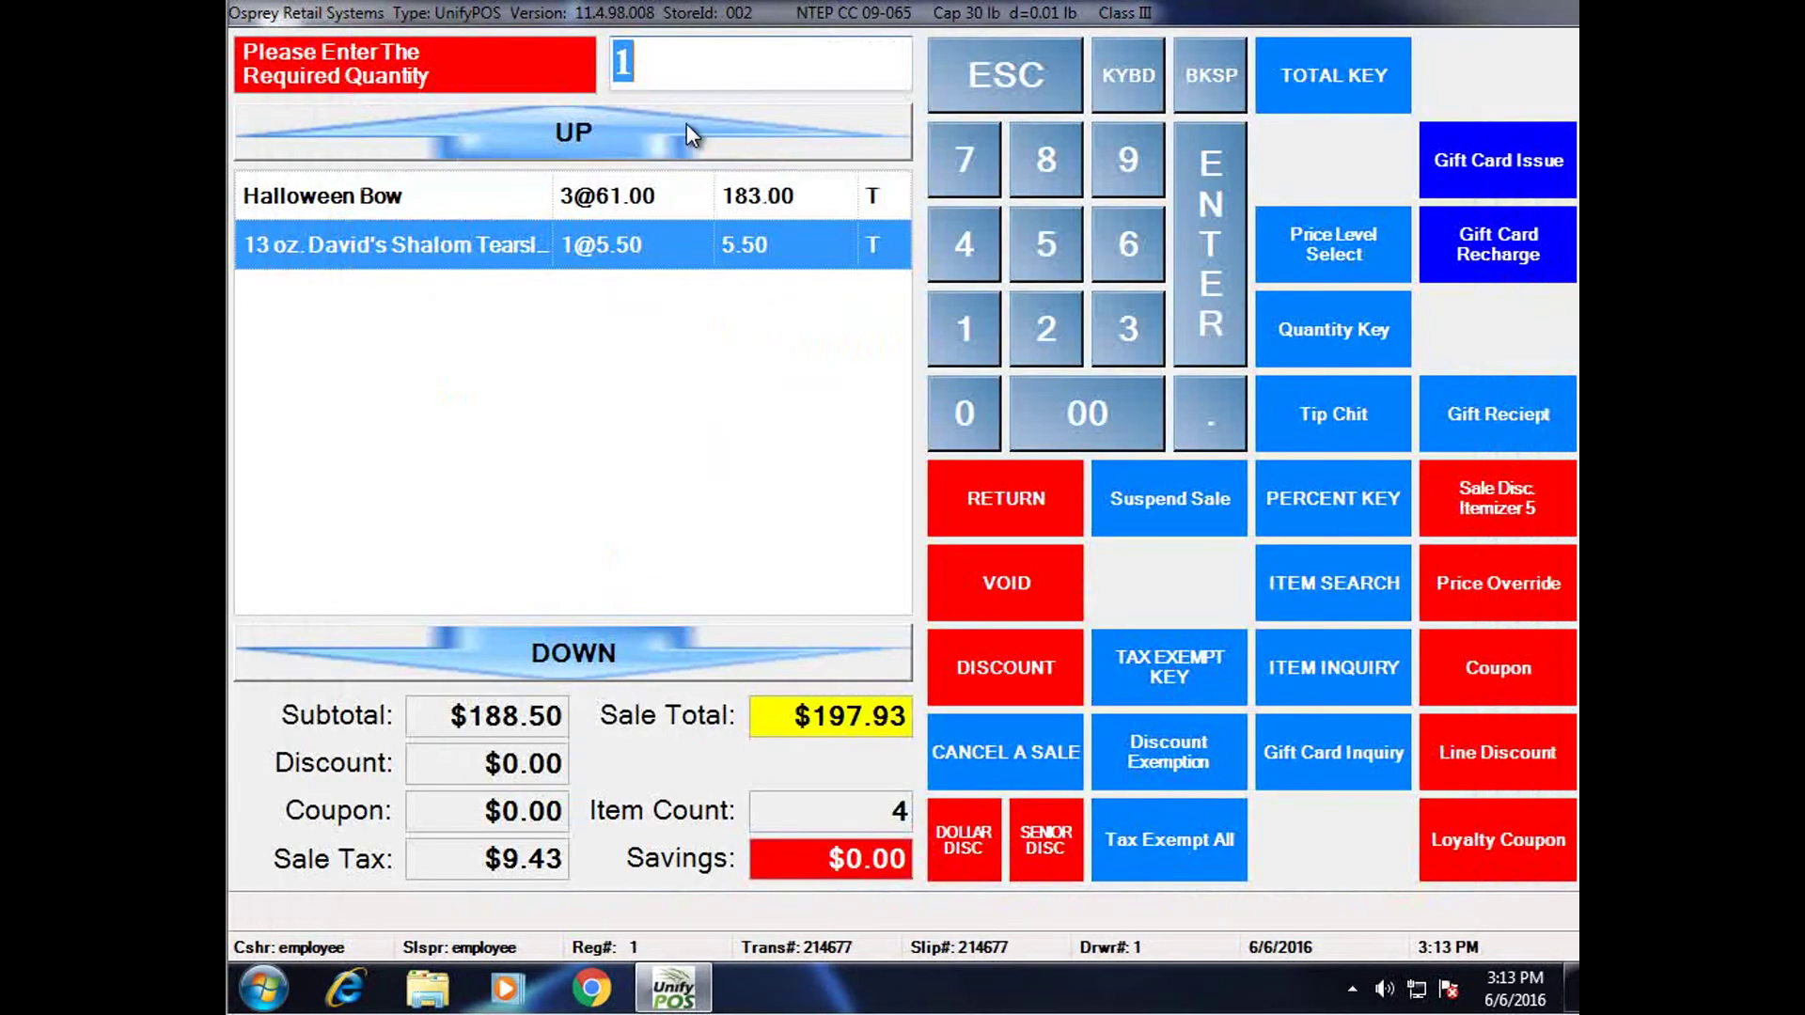
pyautogui.write('4')
pyautogui.press('Return')
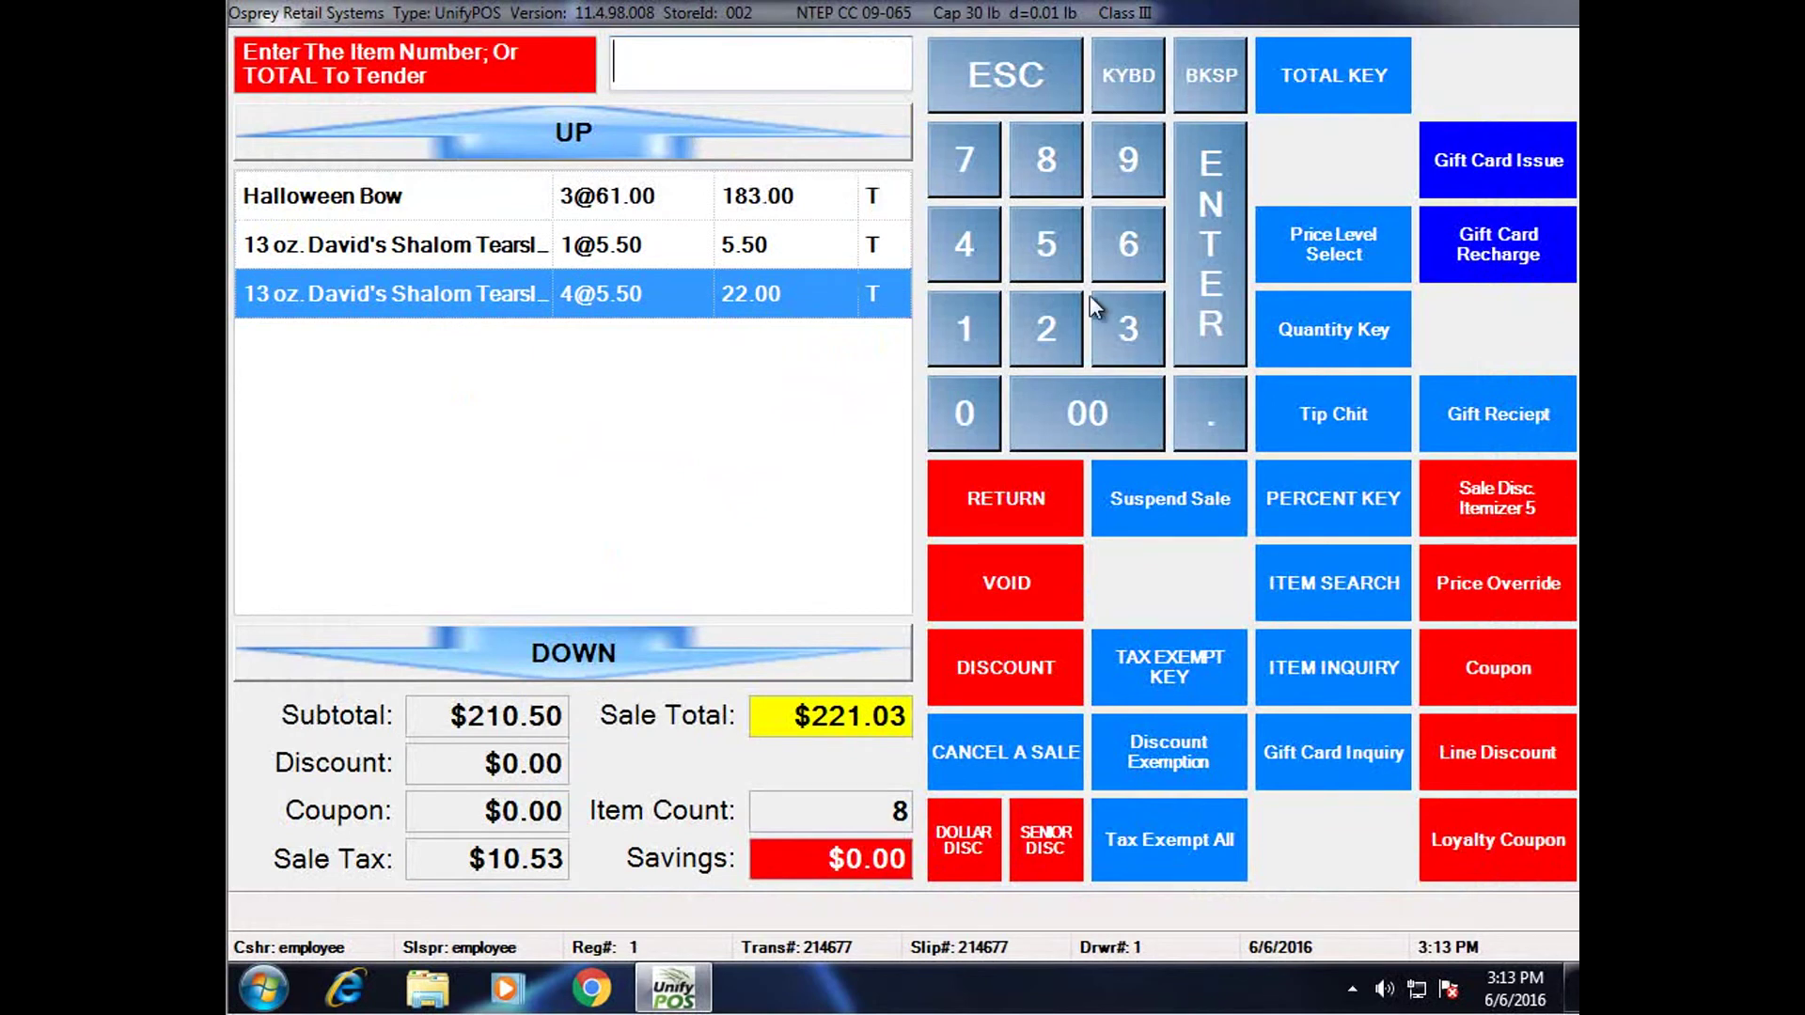
pyautogui.click(1316, 583)
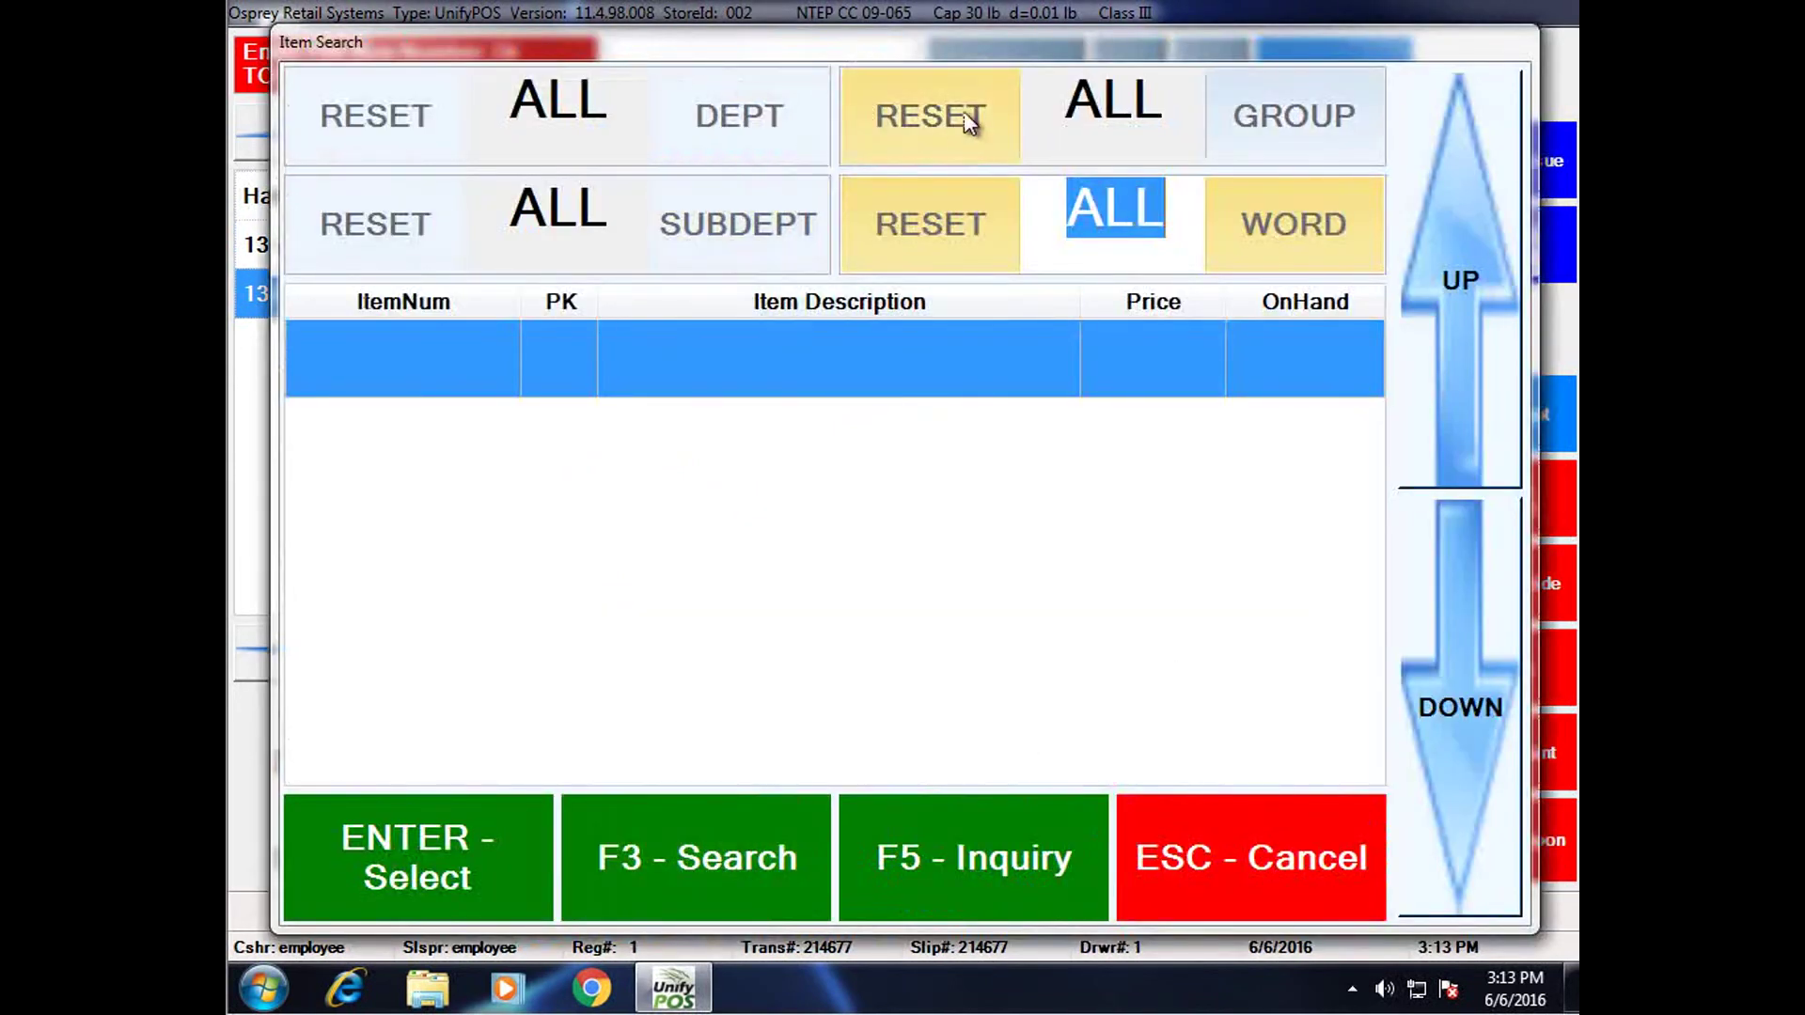
pyautogui.click(1328, 143)
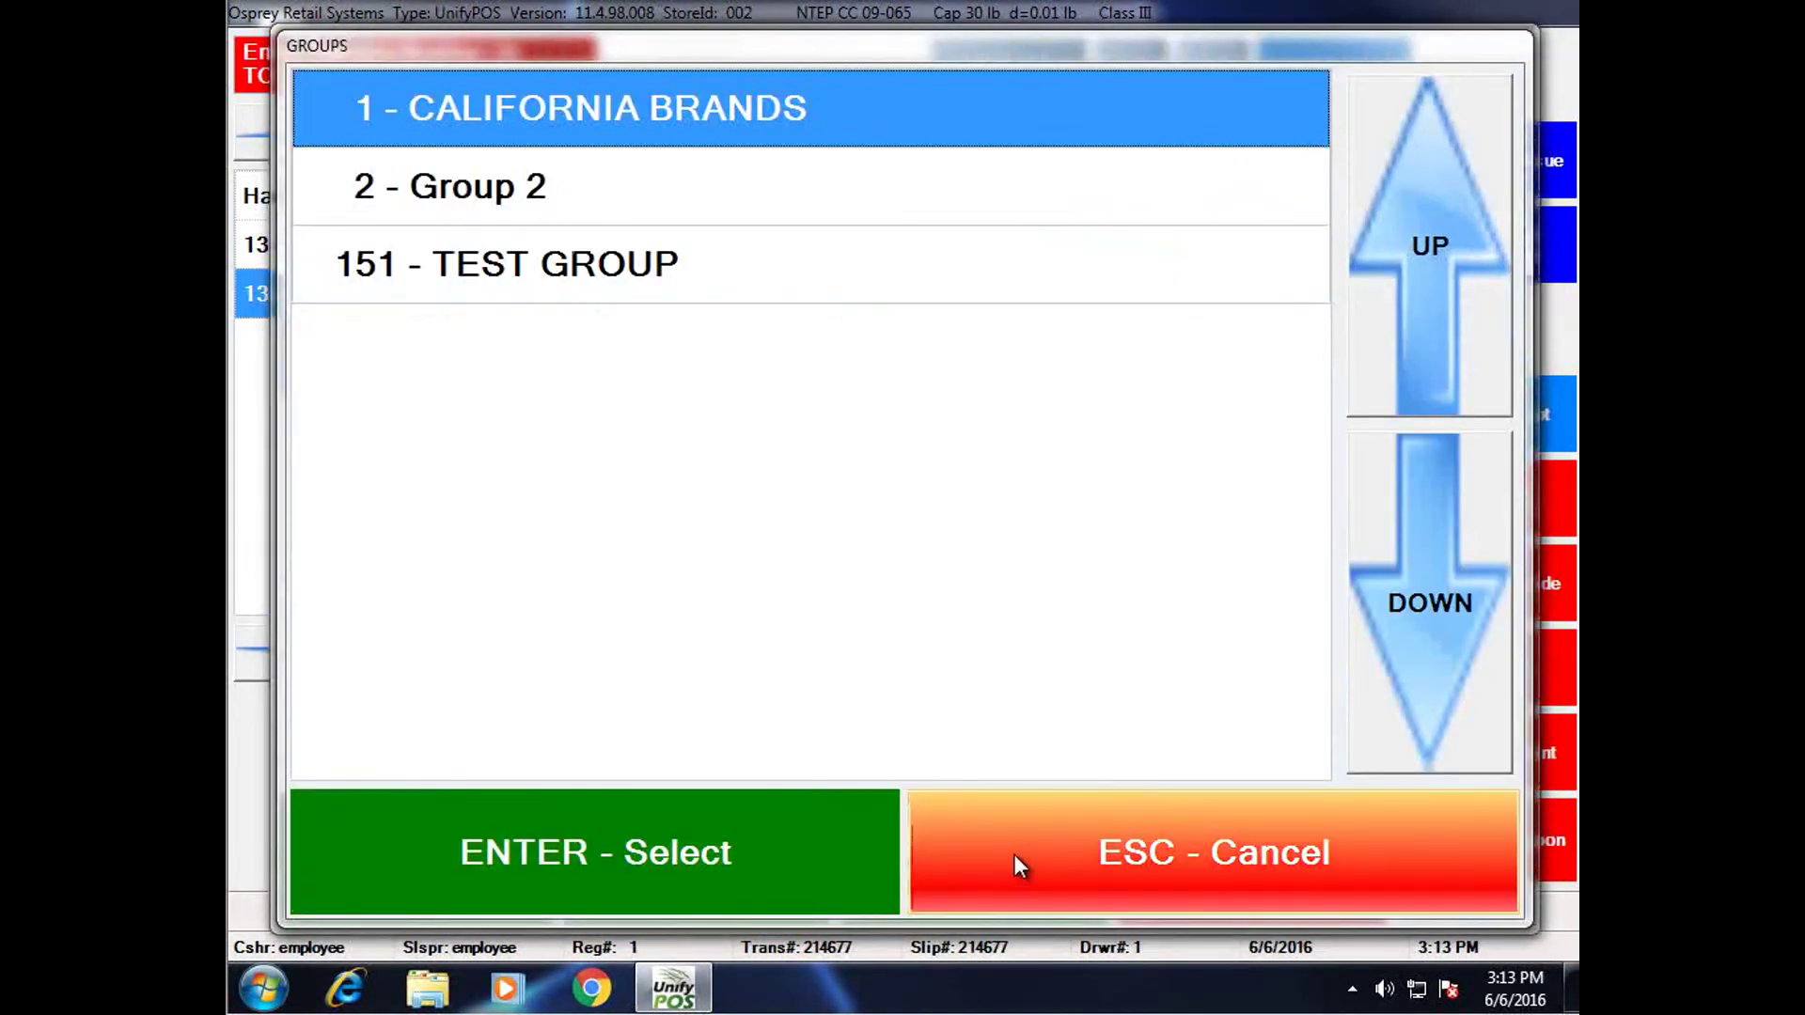
pyautogui.click(1020, 856)
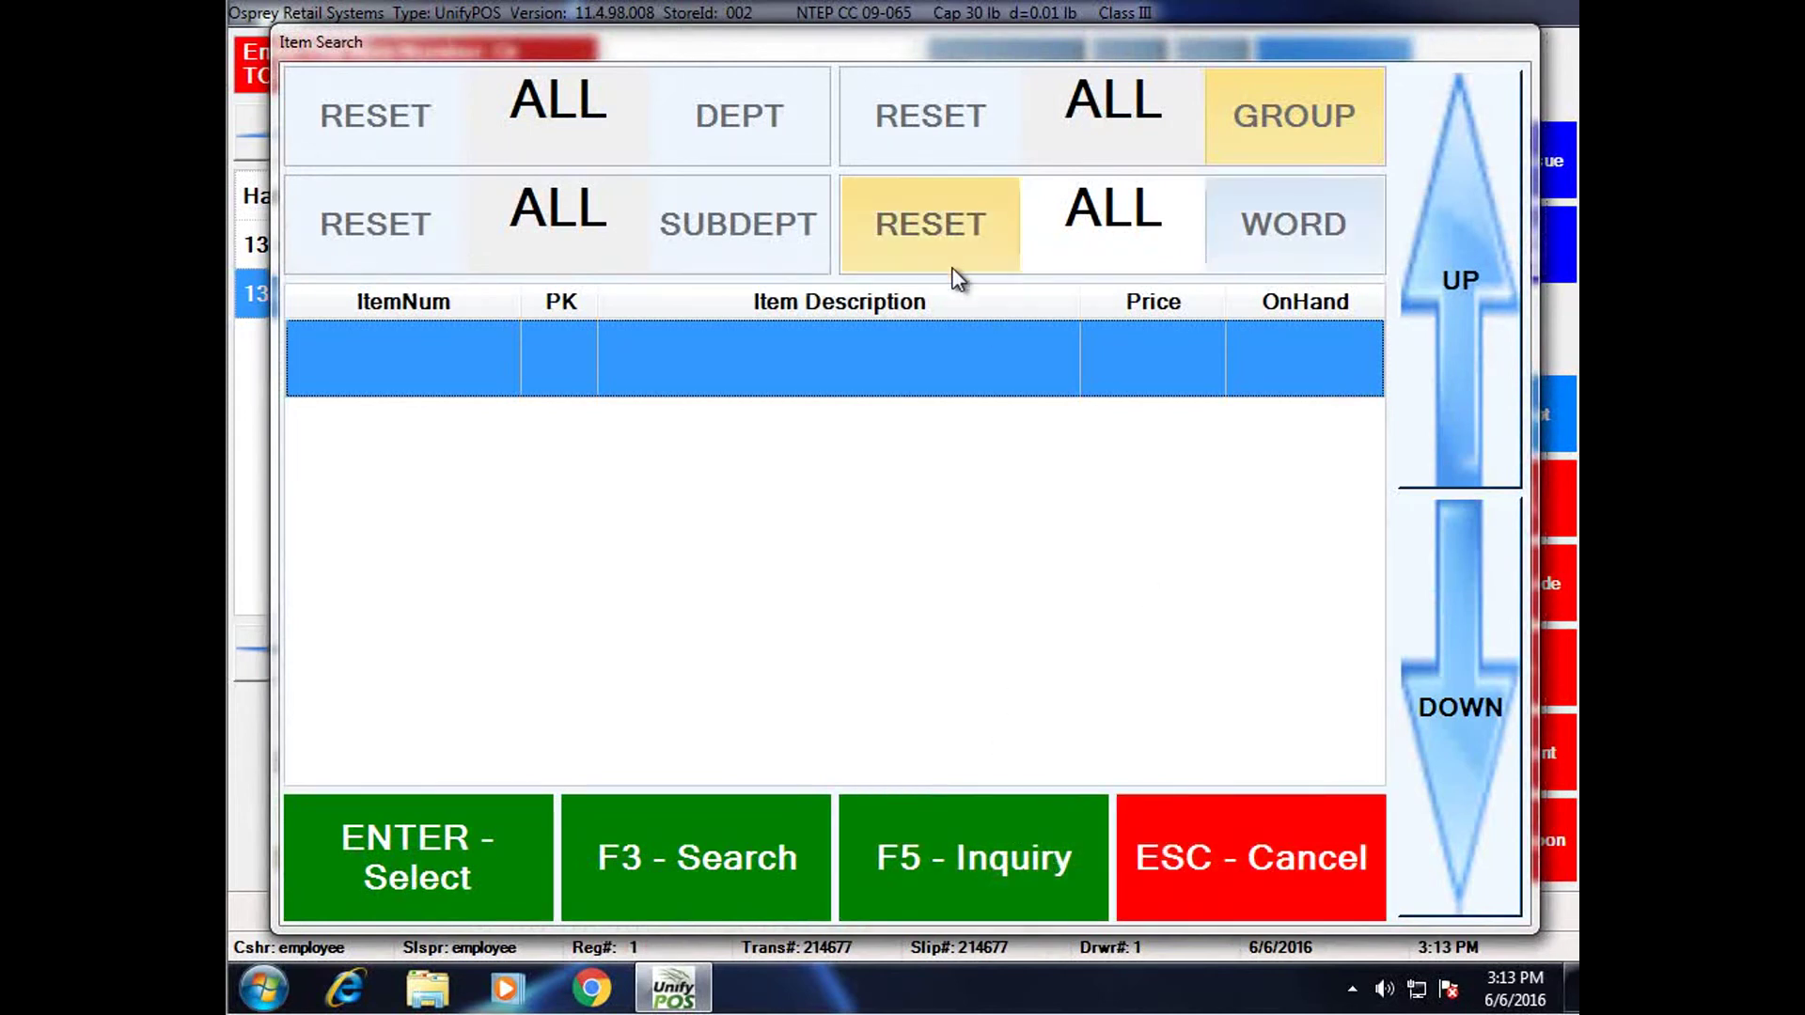
pyautogui.click(1266, 898)
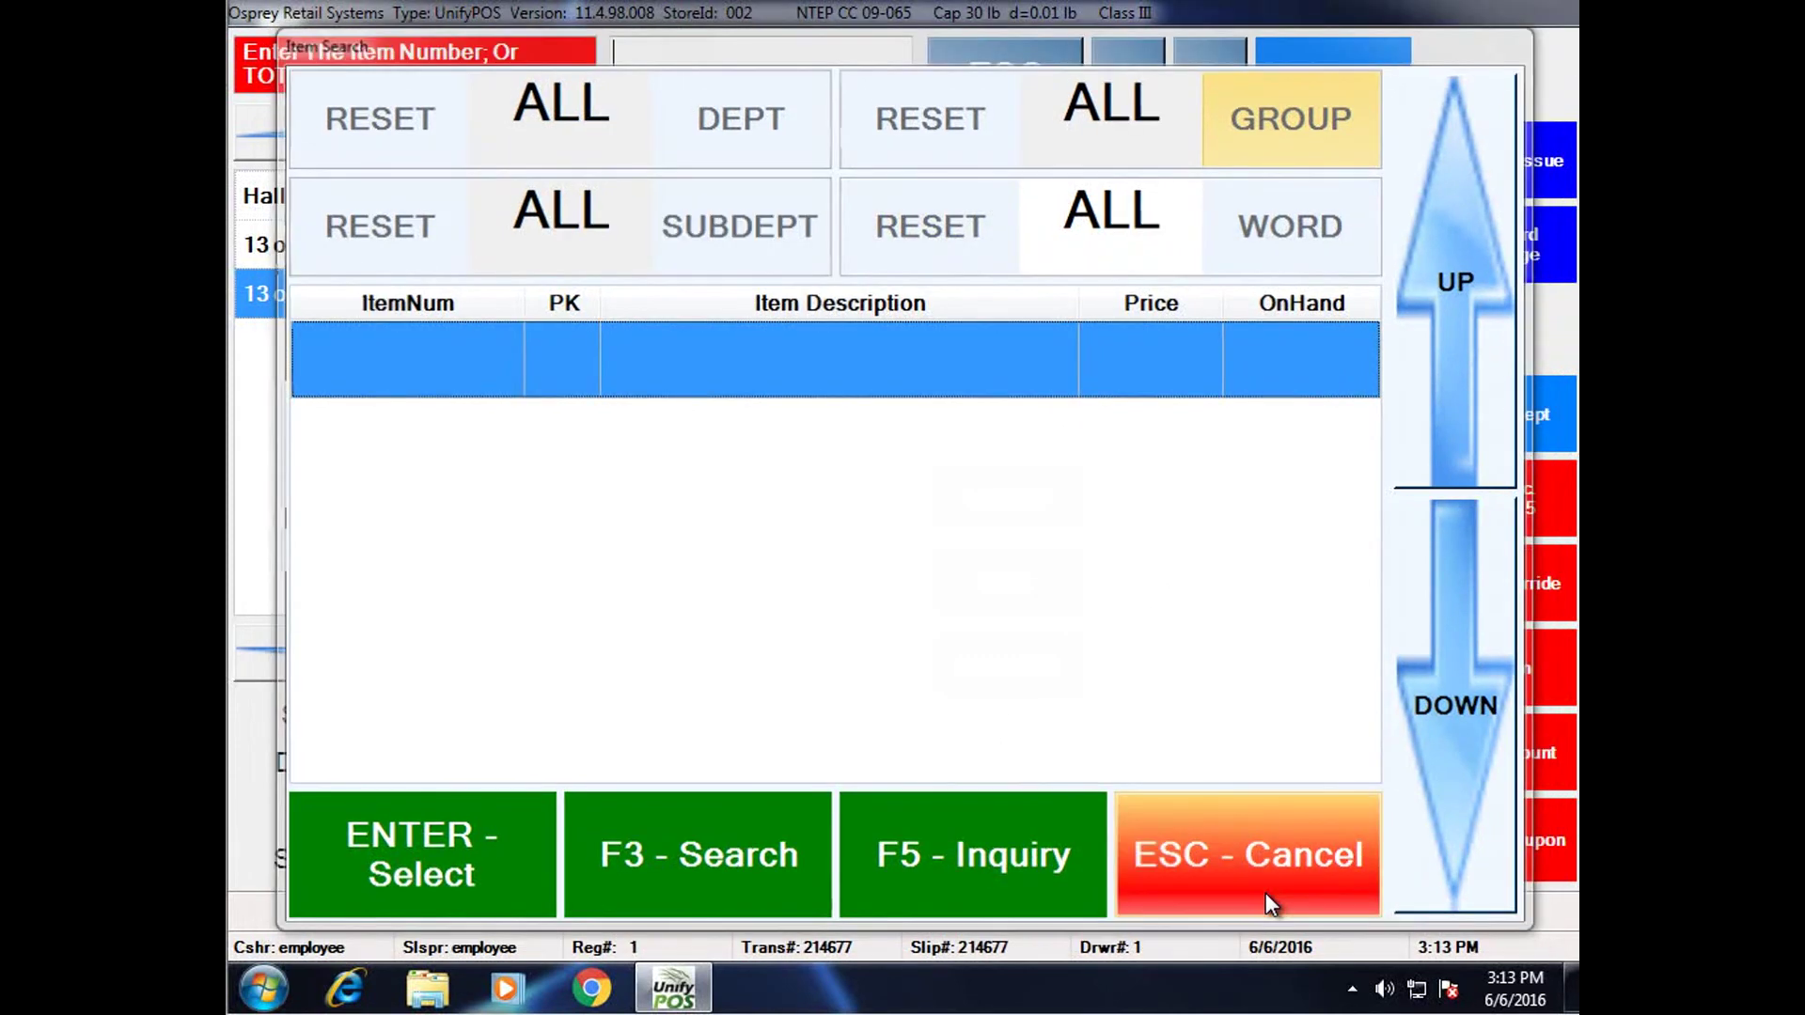